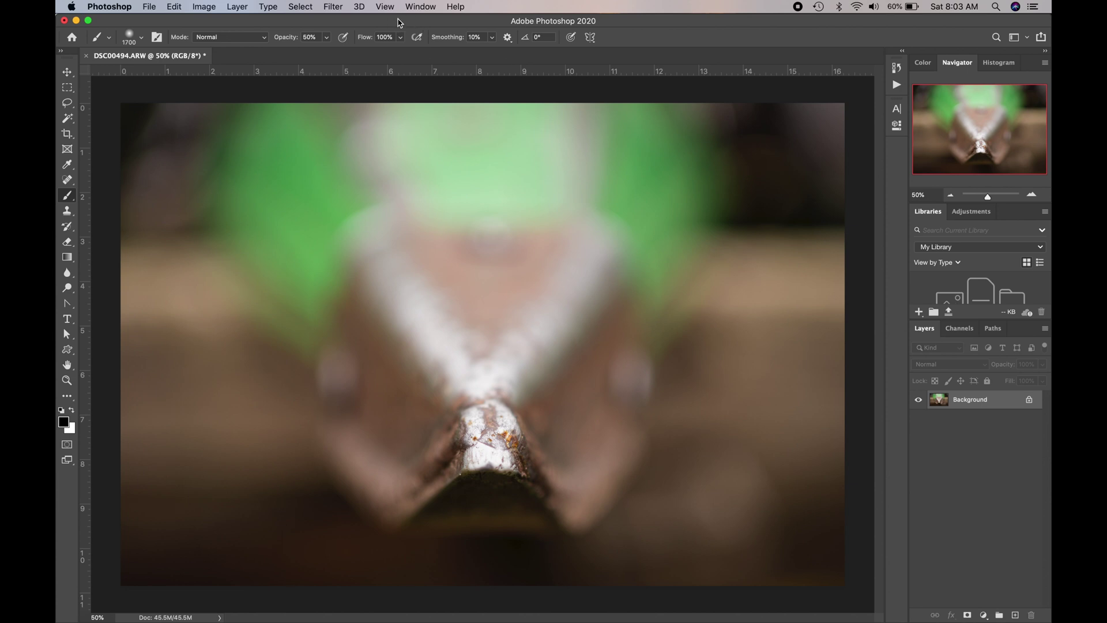
# Show the Actions panel and run Twirl Effect #1 from the Twirl Effect set on the photo
pyautogui.click(415, 7)
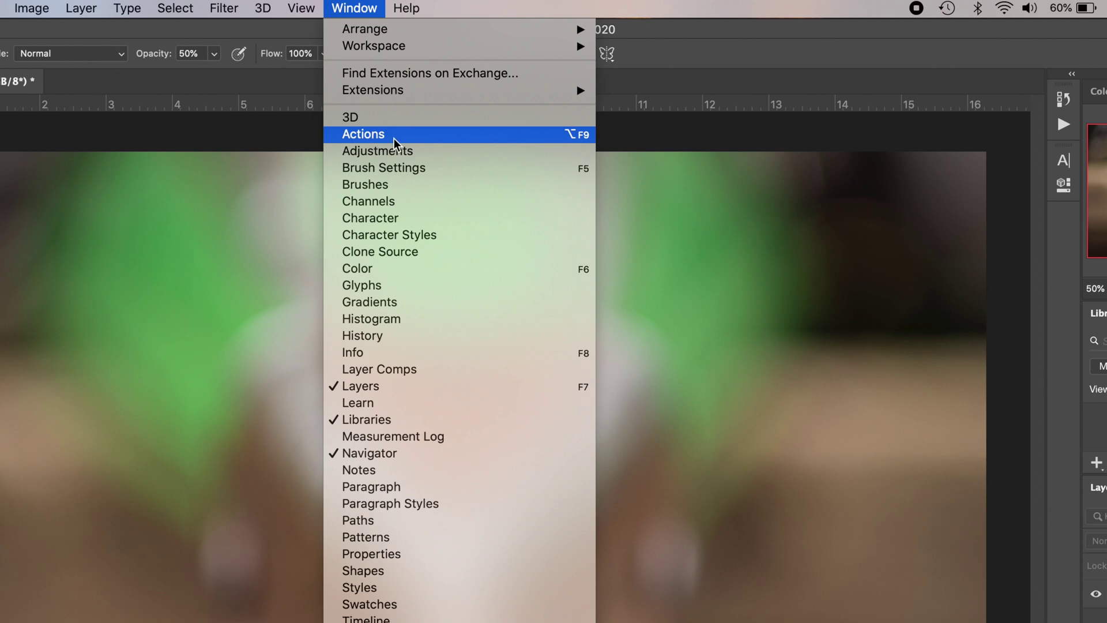
pyautogui.click(393, 138)
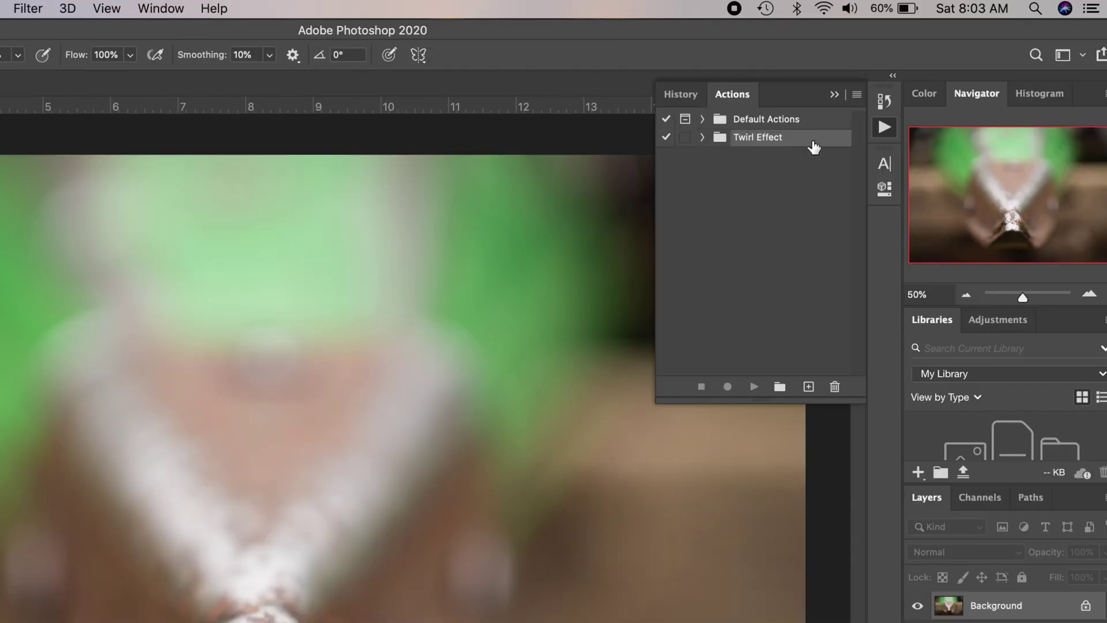
pyautogui.click(885, 127)
pyautogui.click(886, 127)
pyautogui.click(885, 126)
pyautogui.click(886, 126)
pyautogui.click(702, 137)
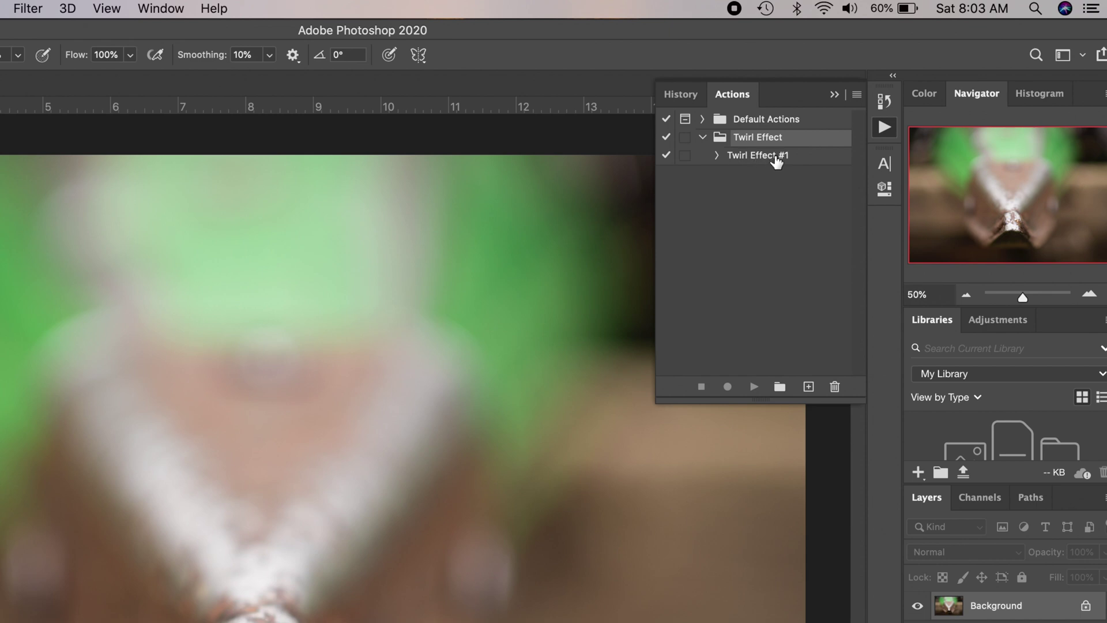
pyautogui.click(757, 160)
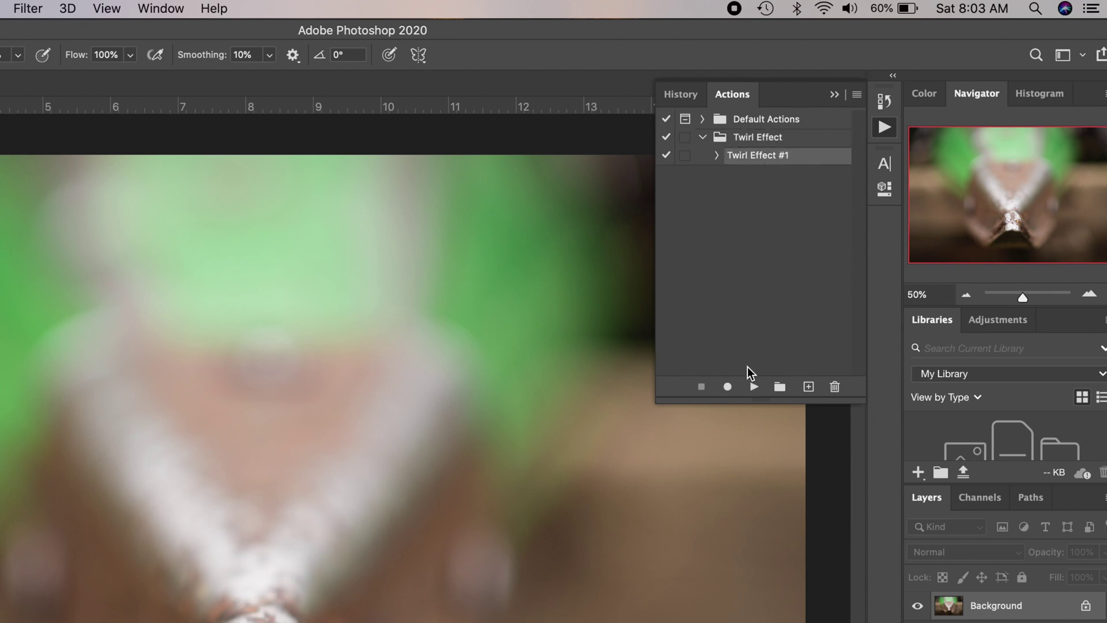
pyautogui.click(754, 387)
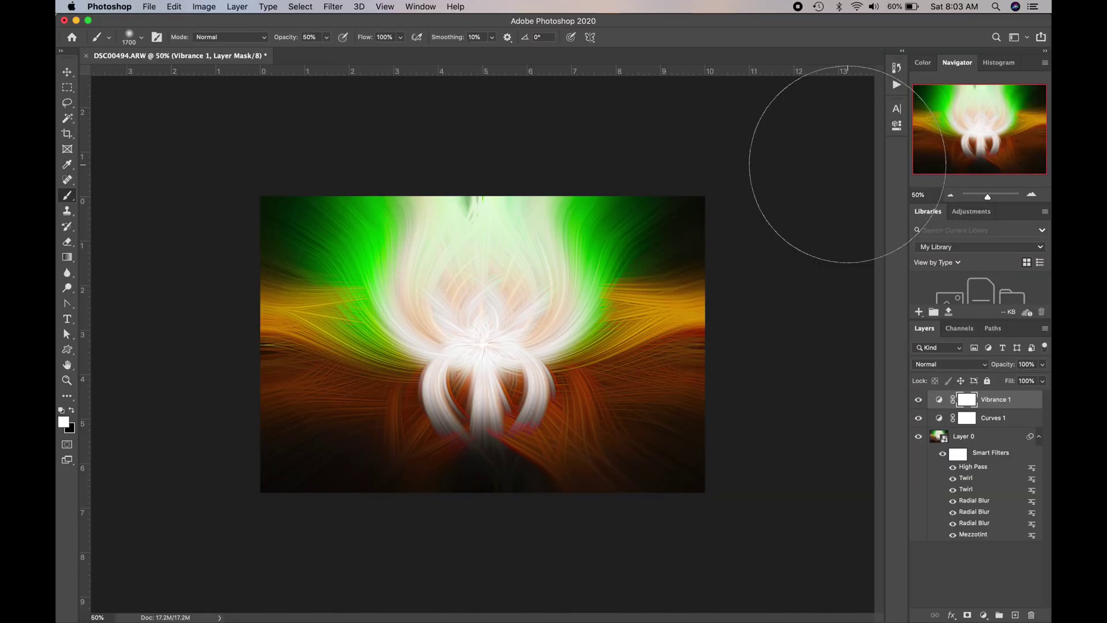
# Change the Mezzotint smart filter's type to Medium Lines
pyautogui.click(1031, 195)
pyautogui.click(1031, 194)
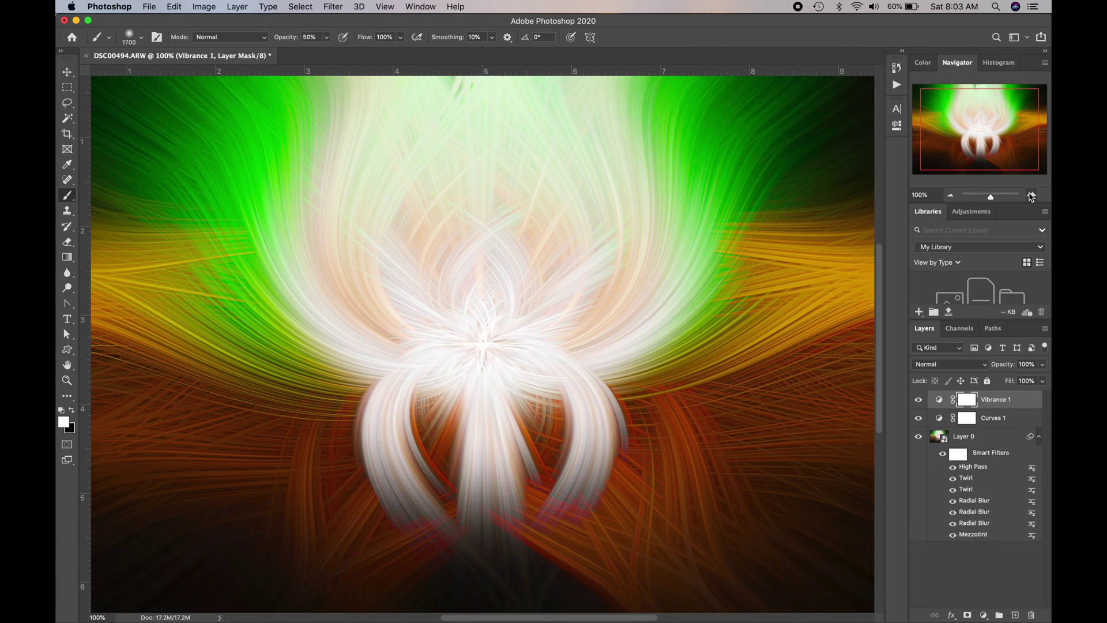
pyautogui.click(950, 196)
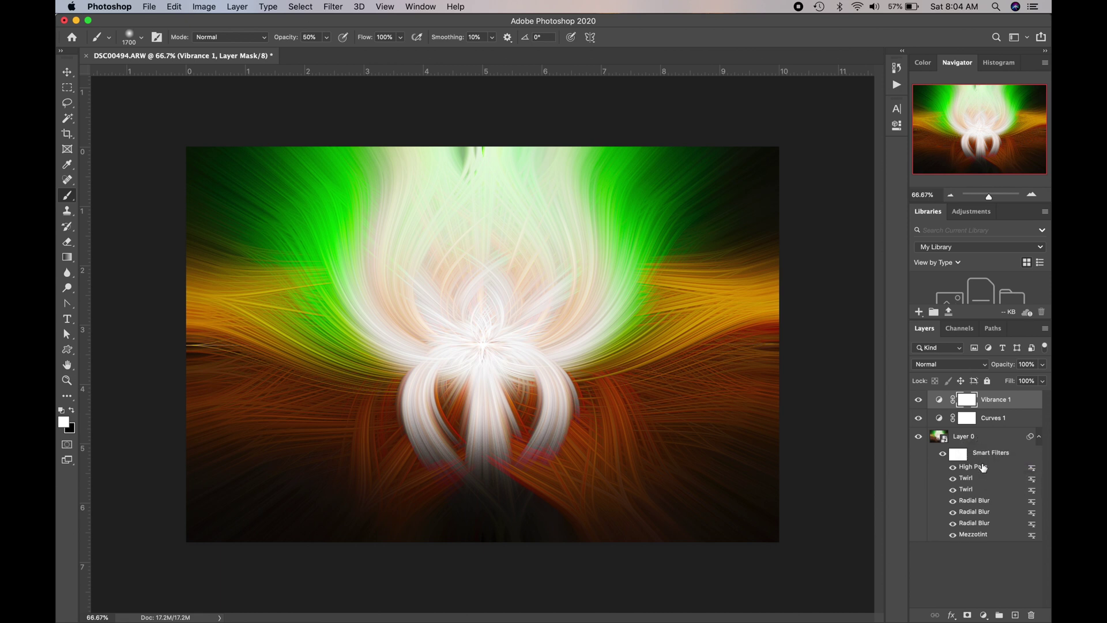
pyautogui.doubleClick(977, 535)
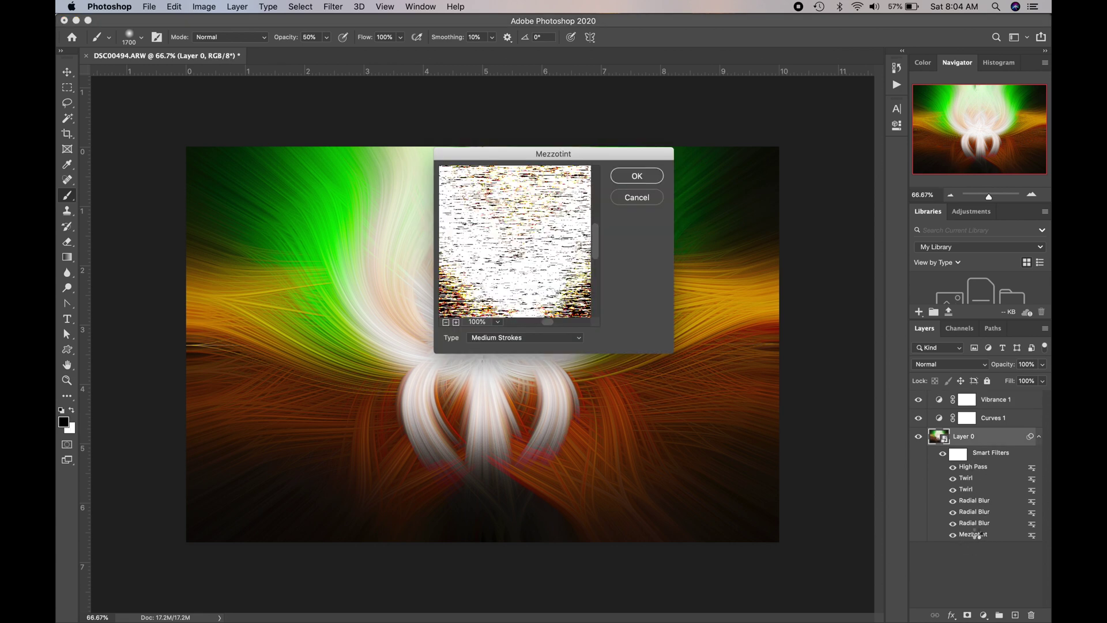
pyautogui.click(554, 337)
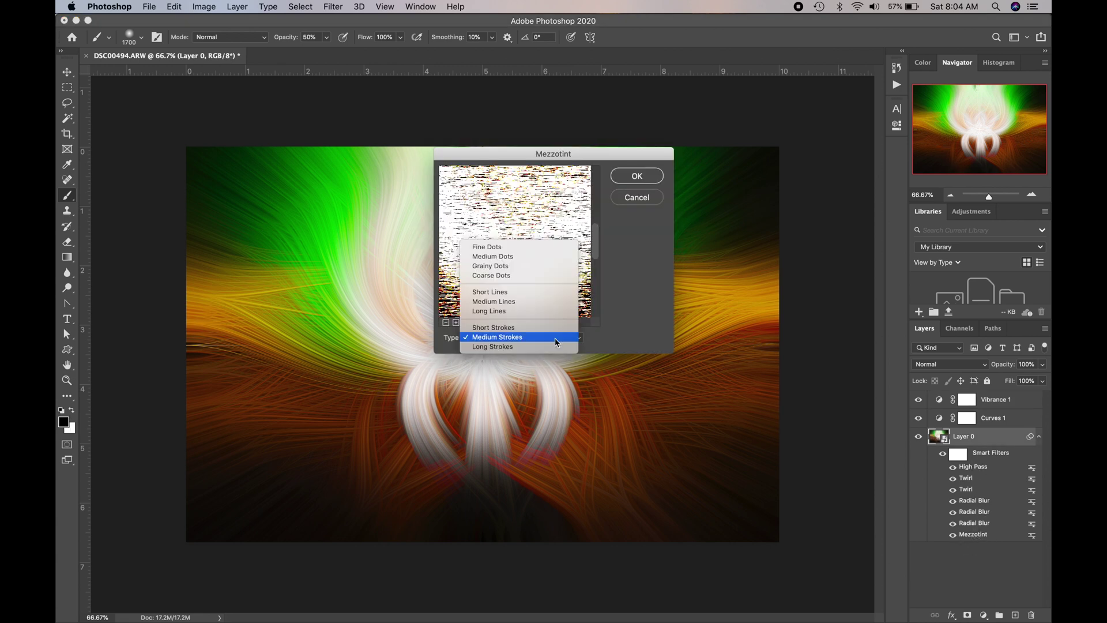
pyautogui.click(544, 299)
pyautogui.click(637, 177)
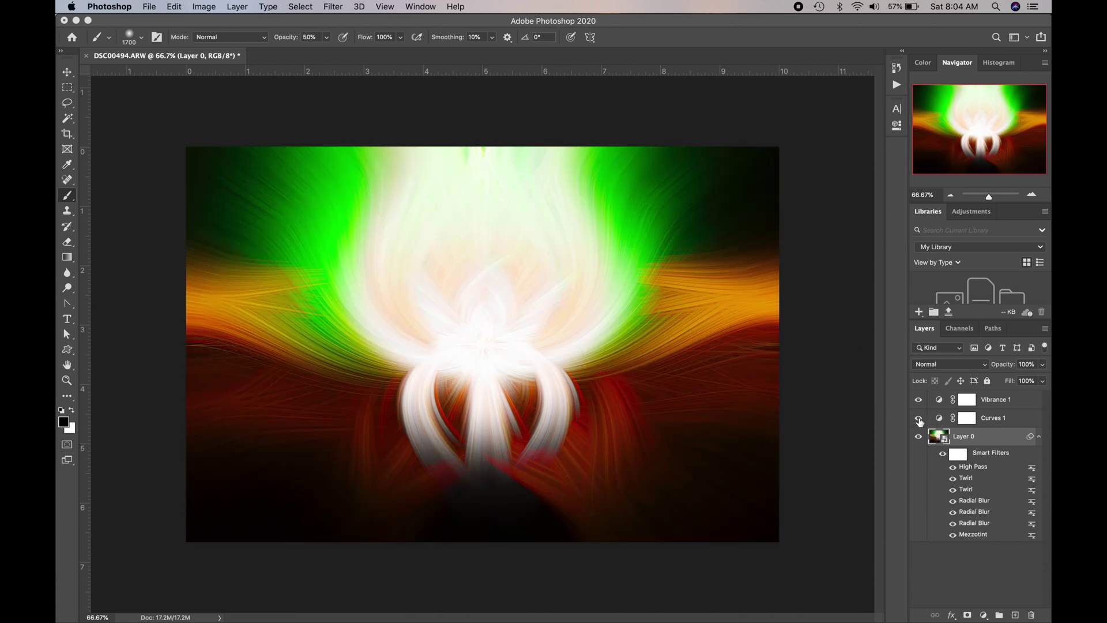
# Toggle Curves 1 and Vibrance 1 off and on to compare, leaving both visible
pyautogui.click(918, 418)
pyautogui.click(917, 419)
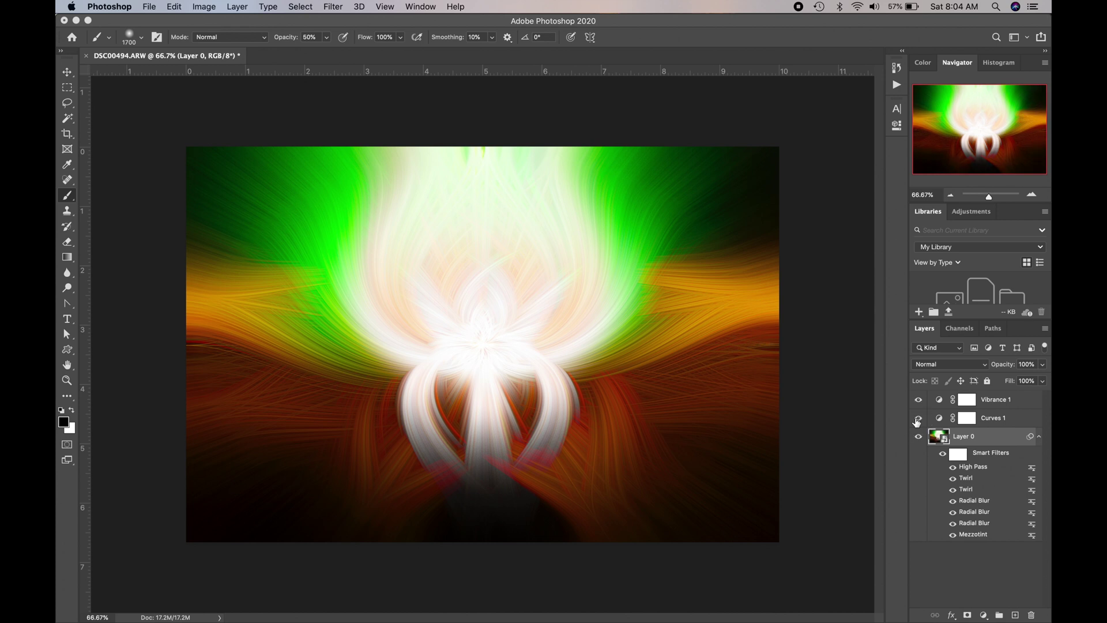
pyautogui.click(917, 418)
pyautogui.click(919, 401)
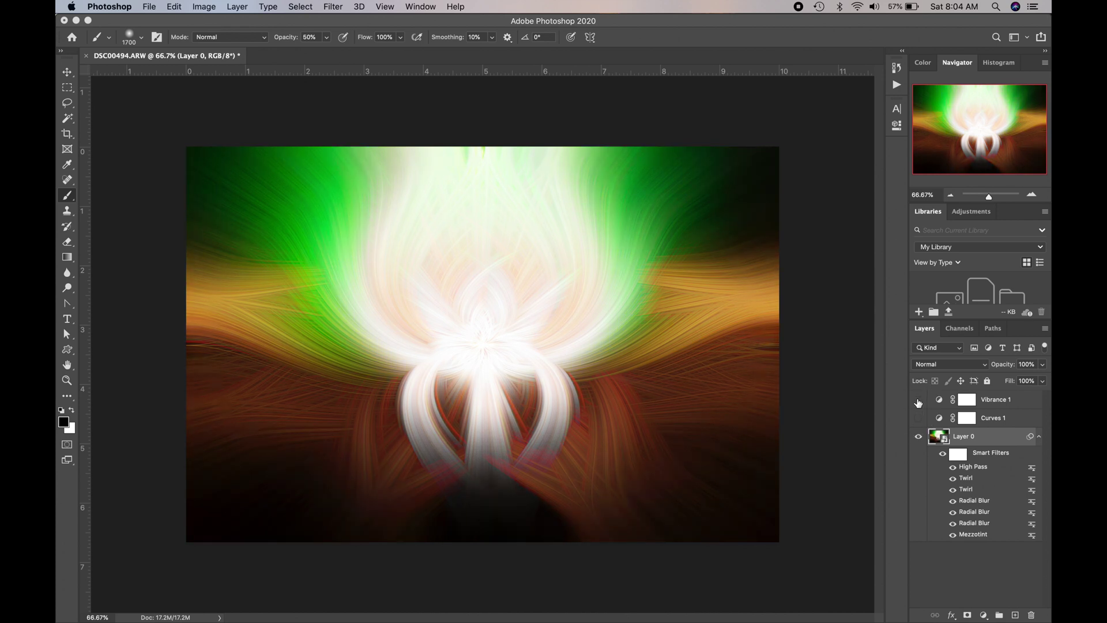
pyautogui.click(918, 400)
pyautogui.click(919, 400)
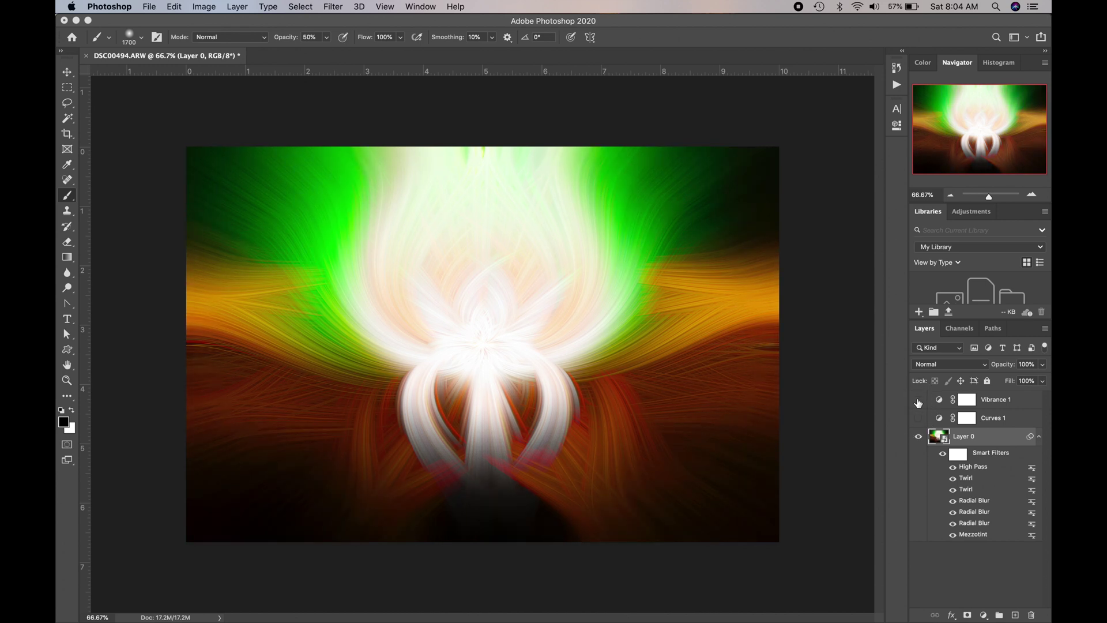
pyautogui.click(918, 401)
pyautogui.click(918, 417)
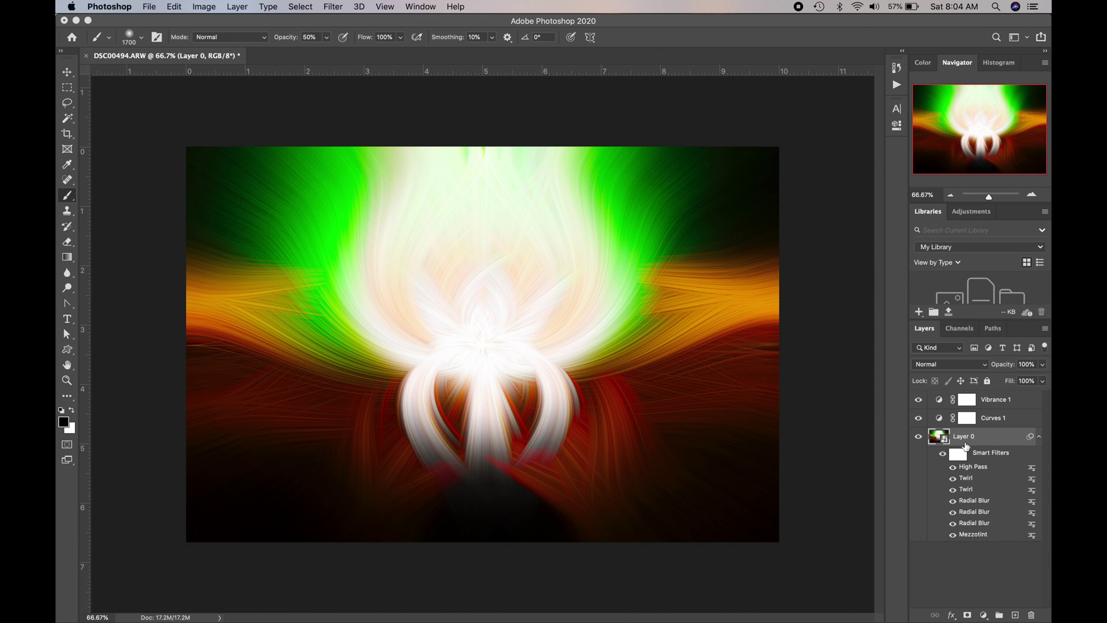
# Restore the photo from the top History snapshot and add an action set named 'Twirl Effect #2'
pyautogui.click(896, 68)
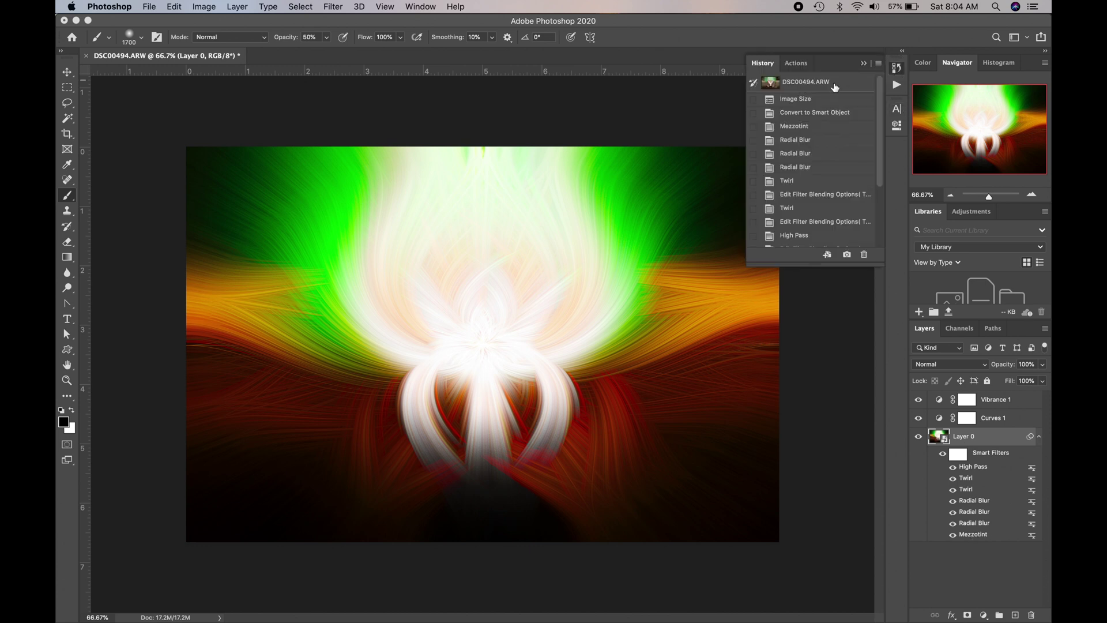
pyautogui.click(812, 86)
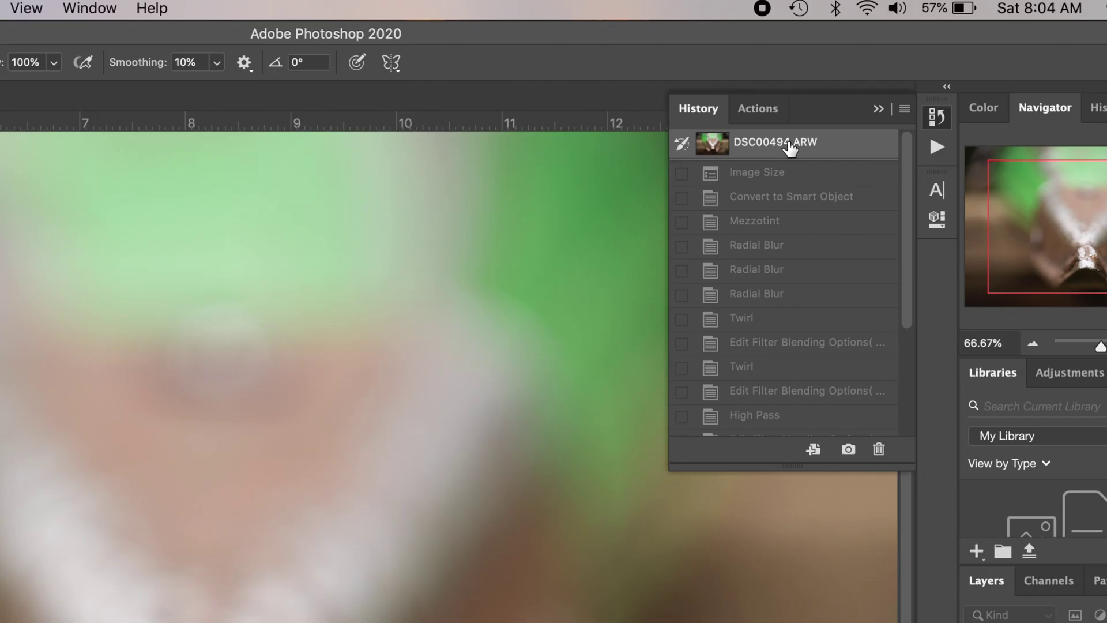
pyautogui.click(756, 107)
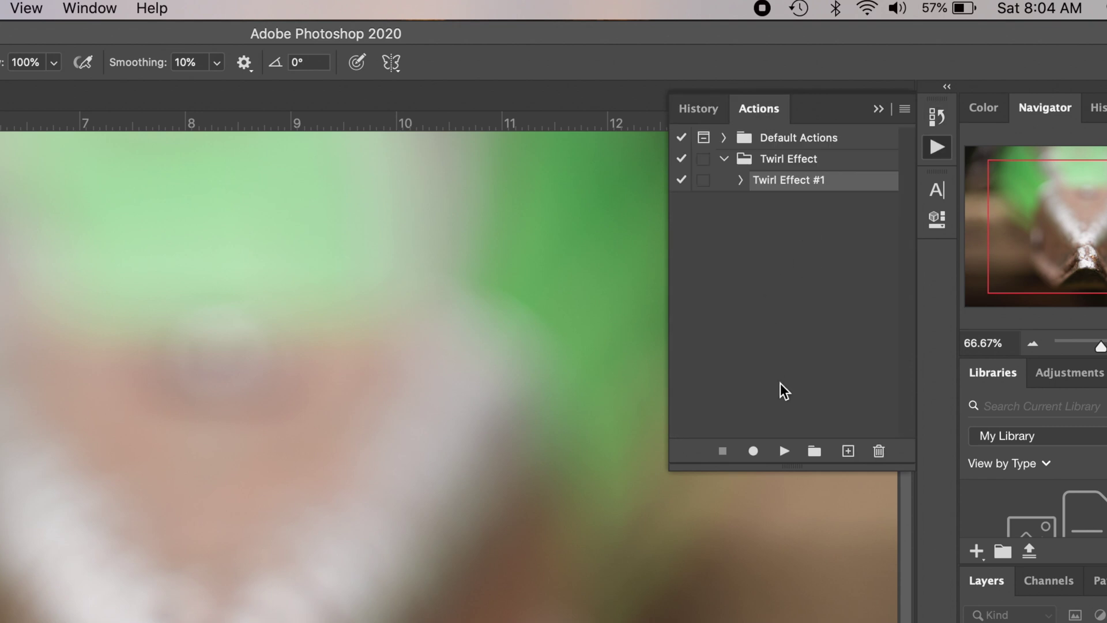
pyautogui.click(814, 451)
pyautogui.write('Twirl Effect ')
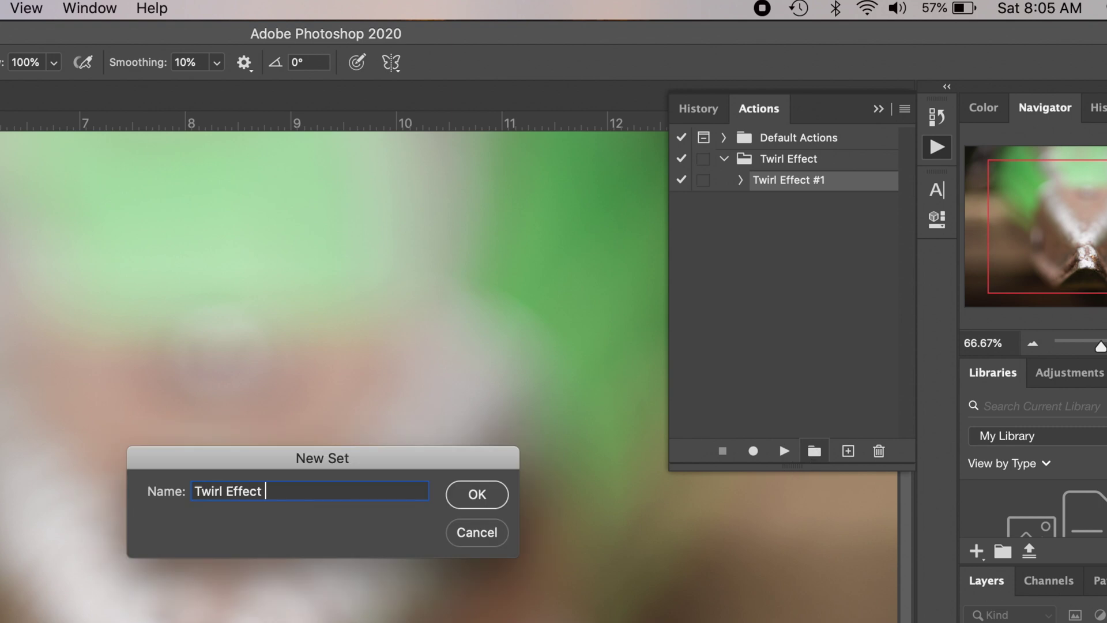
pyautogui.write('#2')
pyautogui.click(479, 494)
pyautogui.moveTo(781, 179); pyautogui.dragTo(744, 207)
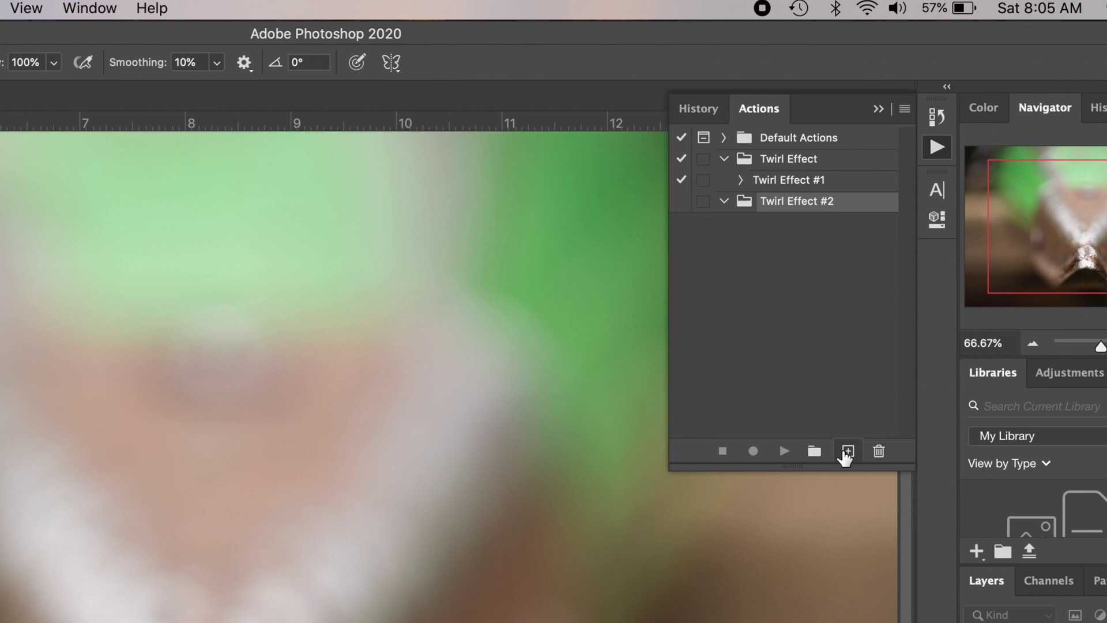
# Create a new action named 'Twirl Effect #2' in the set and begin recording
pyautogui.click(849, 455)
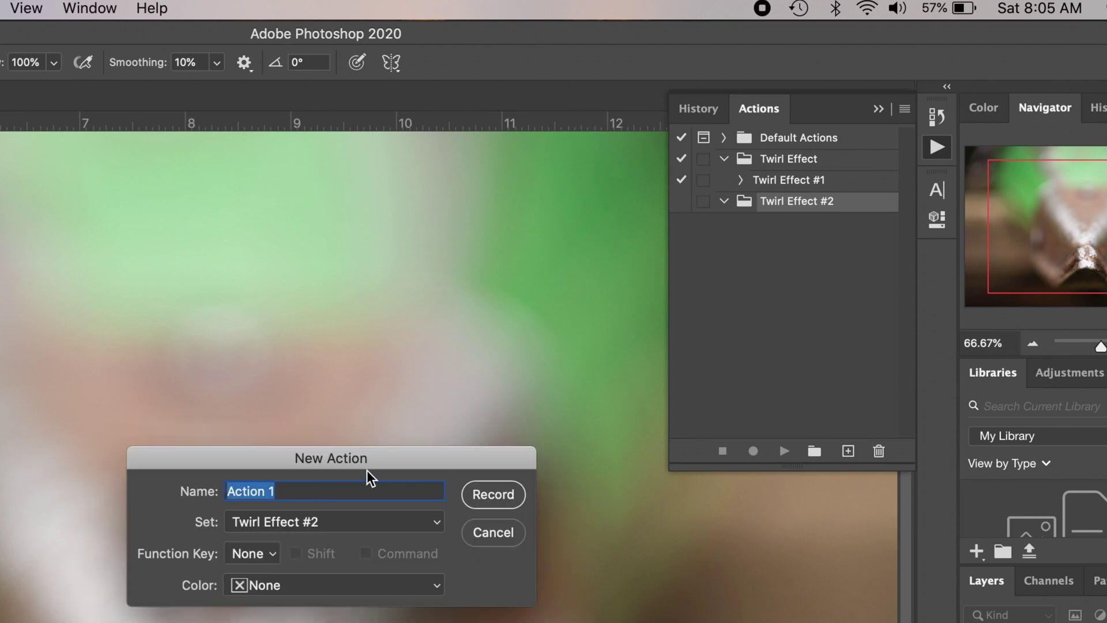
pyautogui.write('Twir')
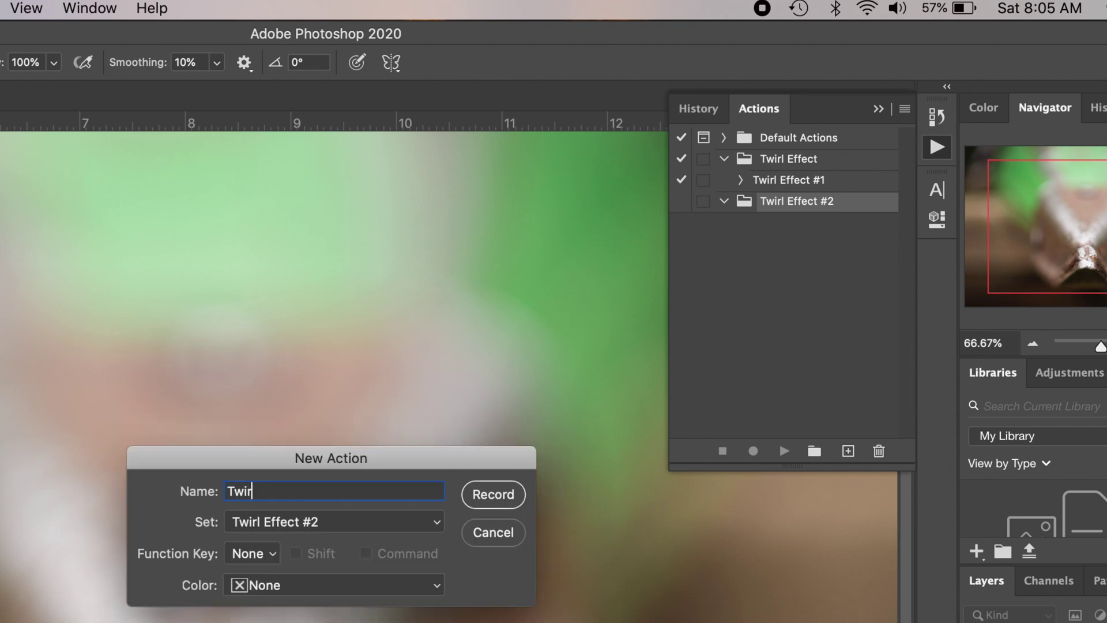
pyautogui.write('l Effect #2')
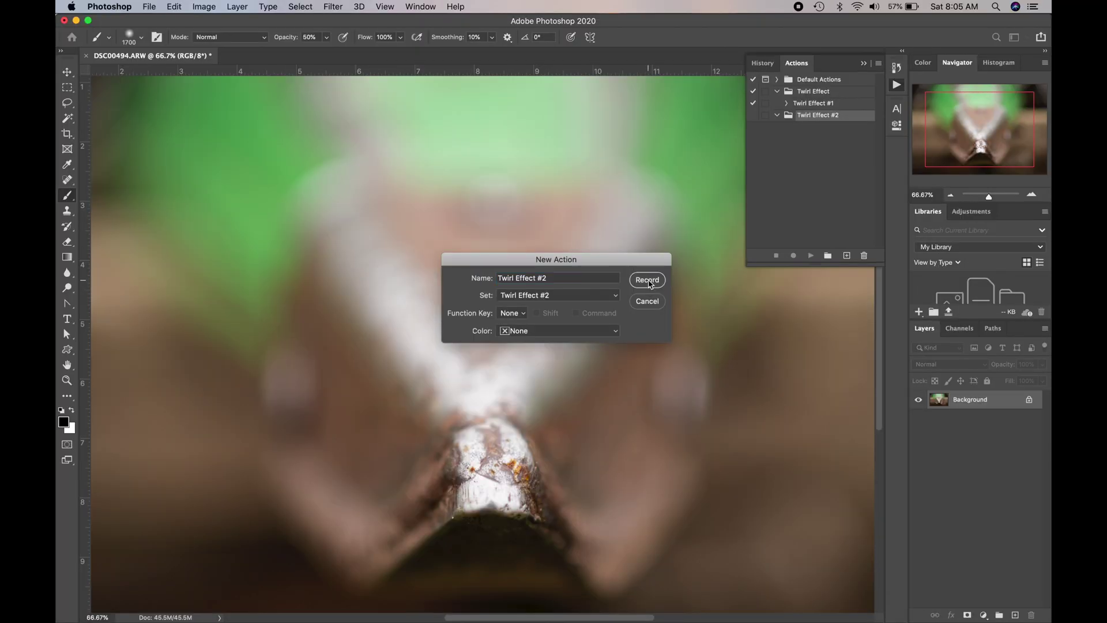
pyautogui.click(492, 494)
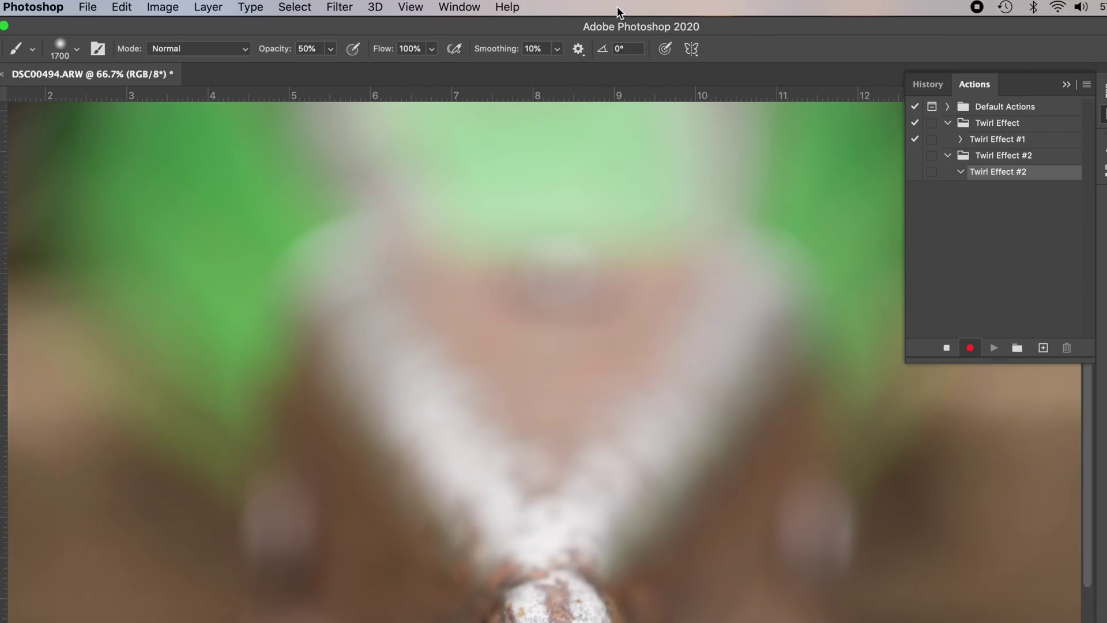
# Resize the image to 3000 px wide, giving 3000 × 2000 px at 300 ppi
pyautogui.click(164, 8)
pyautogui.click(202, 133)
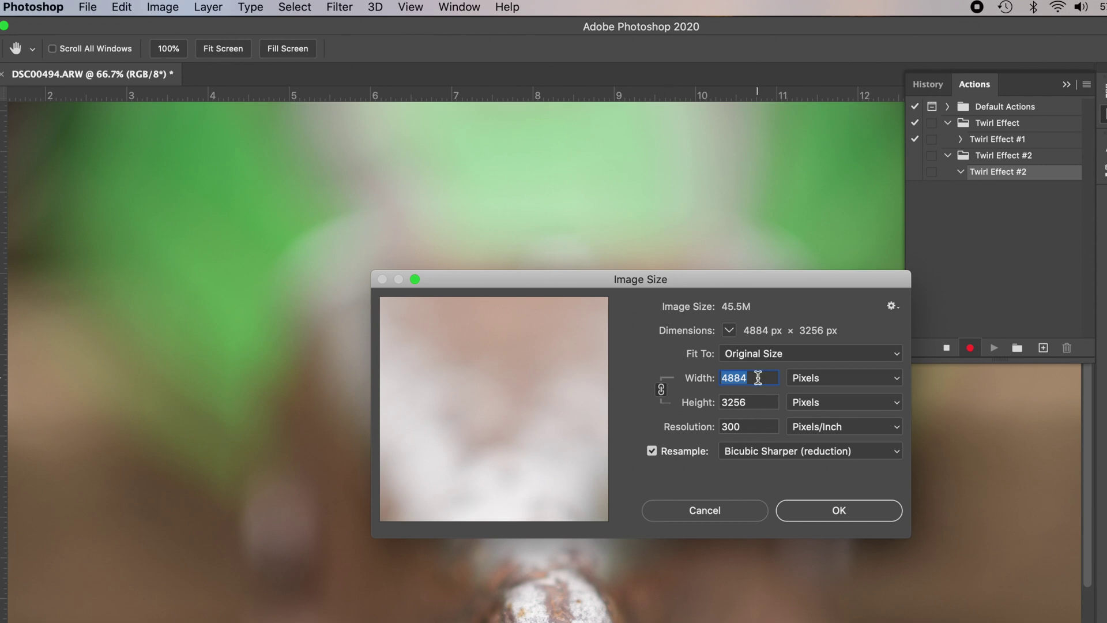
pyautogui.write('3000')
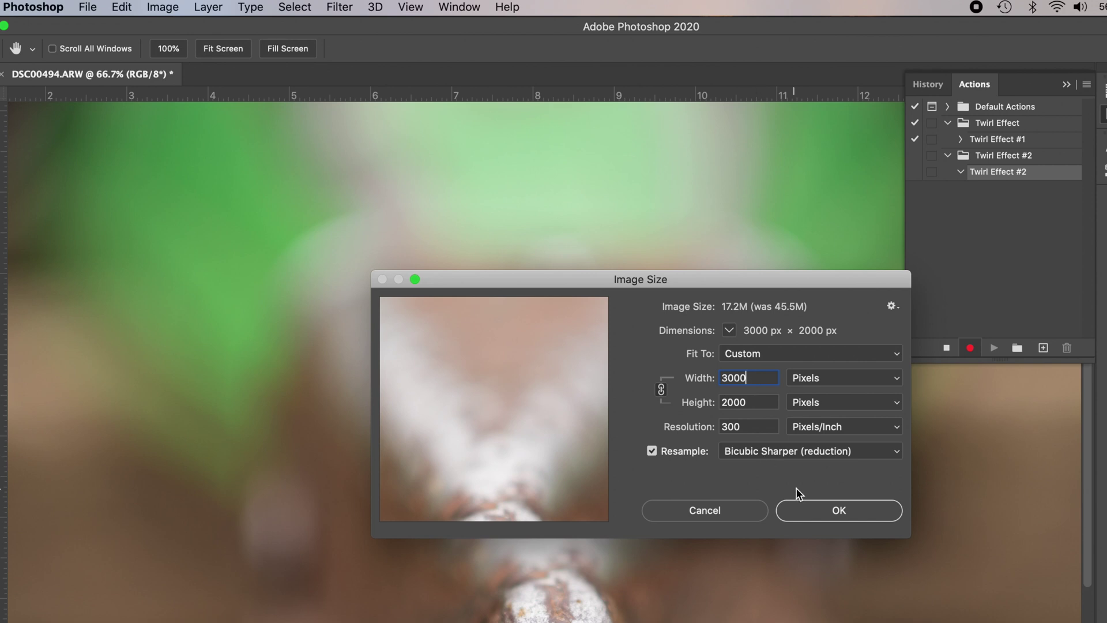
pyautogui.click(832, 511)
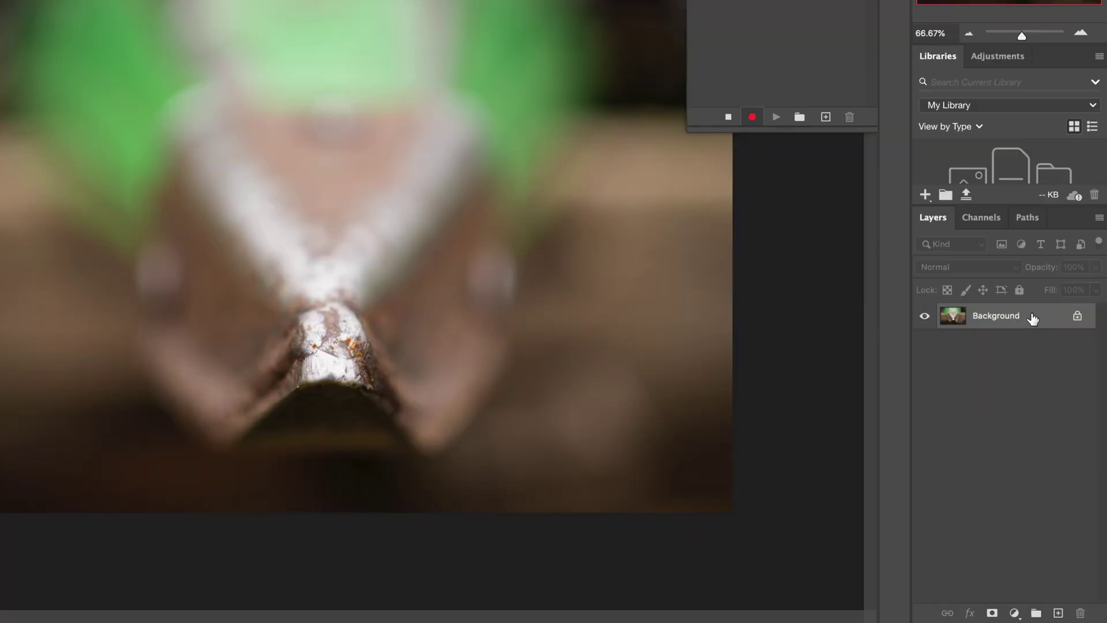
# Convert the Background layer into a smart object from the Layers panel menu
pyautogui.rightClick(1032, 317)
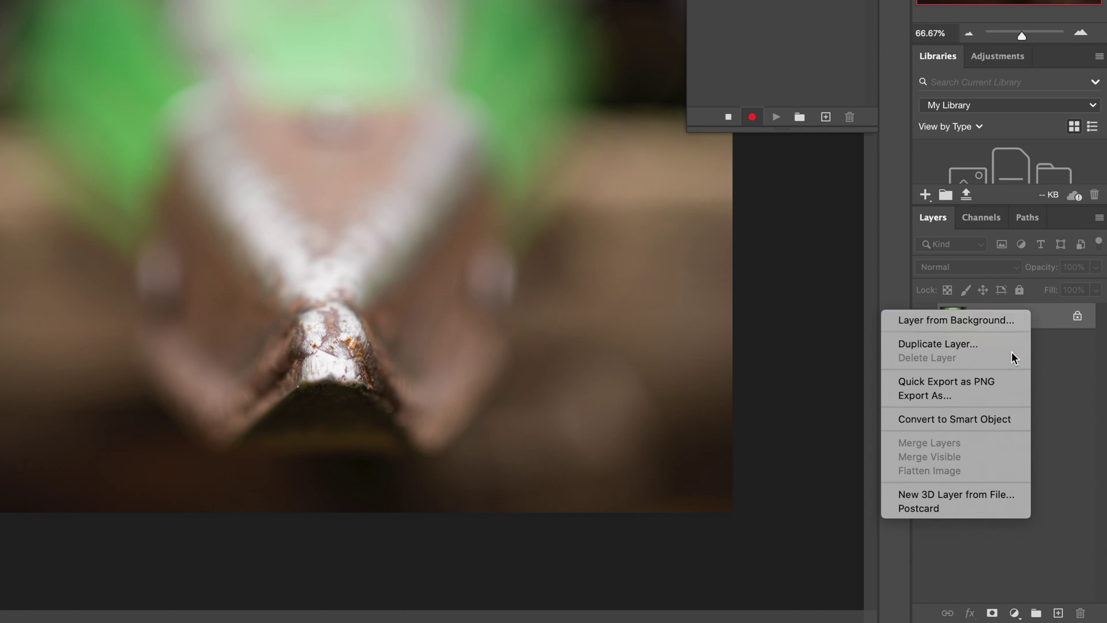
pyautogui.rightClick(1048, 311)
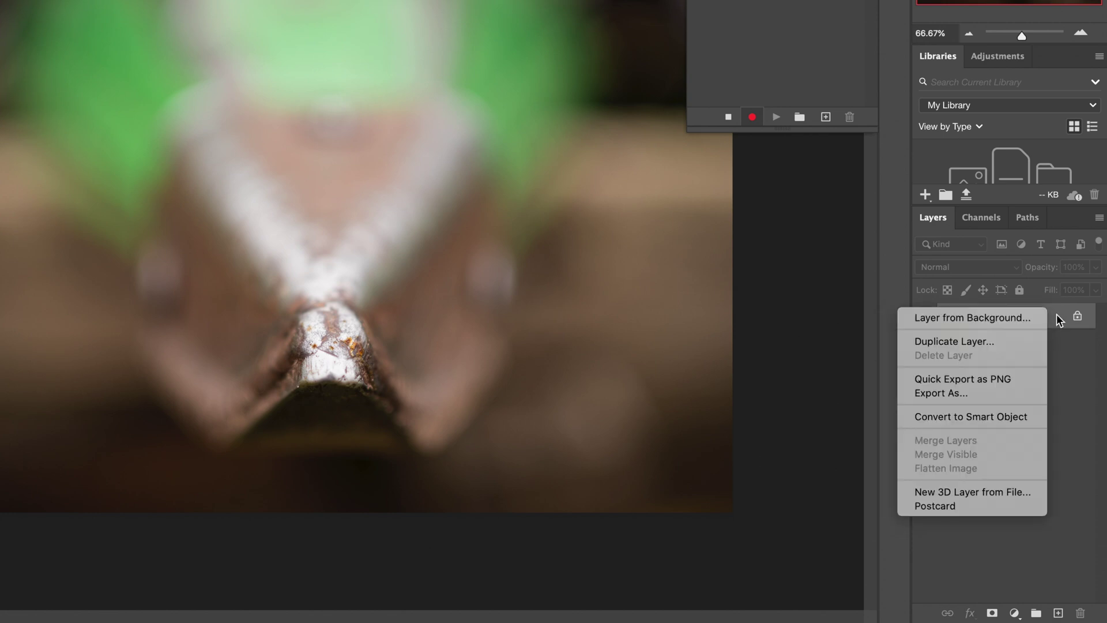
pyautogui.press('Escape')
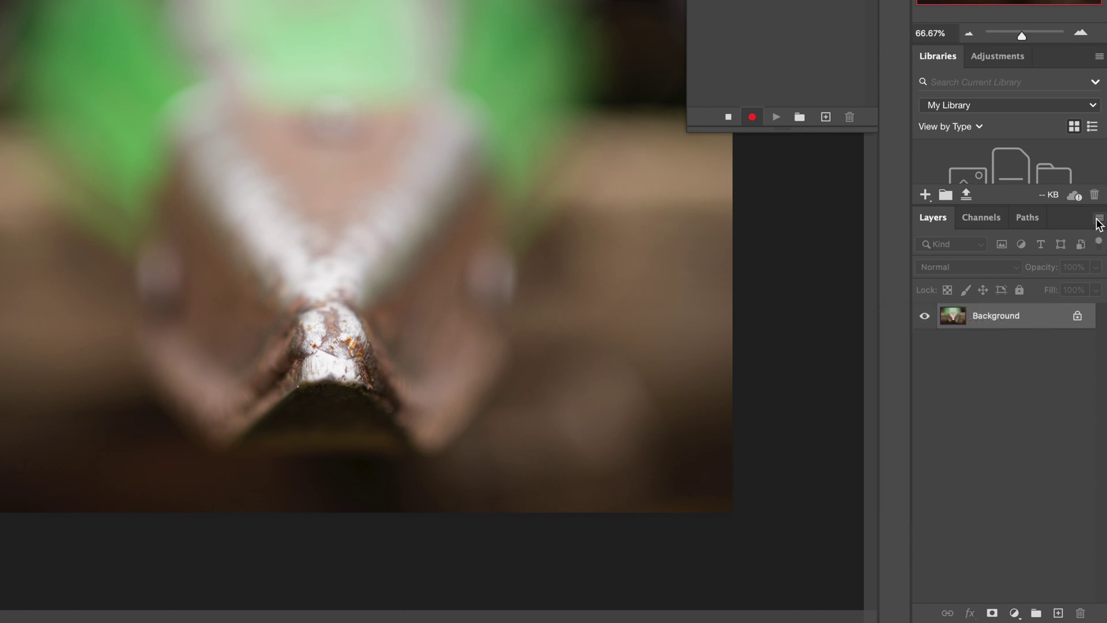
pyautogui.click(1099, 217)
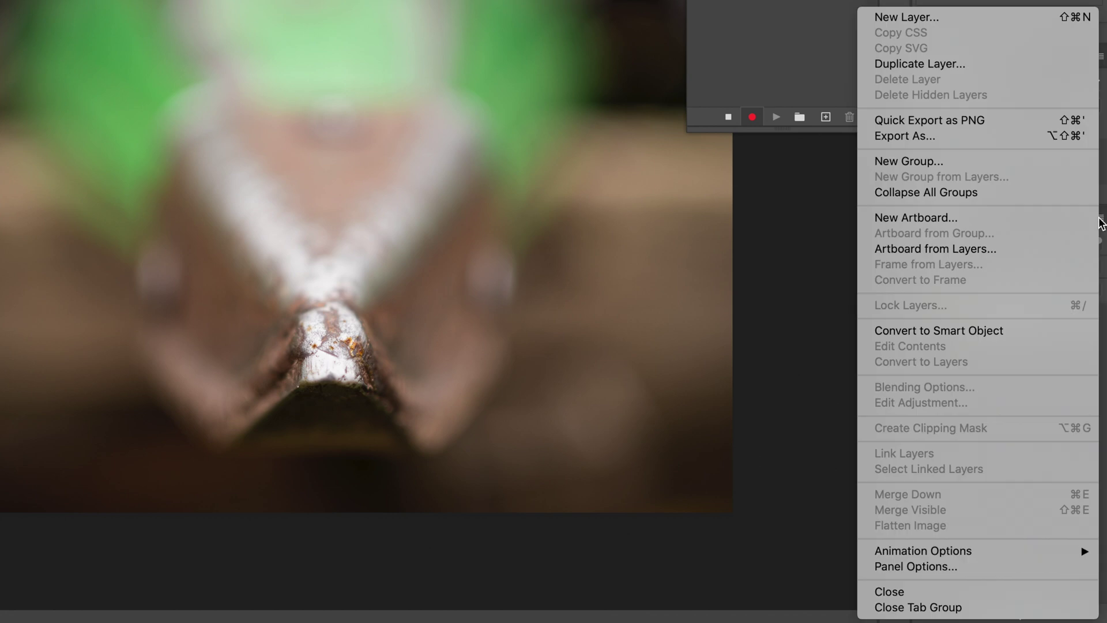
pyautogui.click(1099, 218)
pyautogui.click(1100, 218)
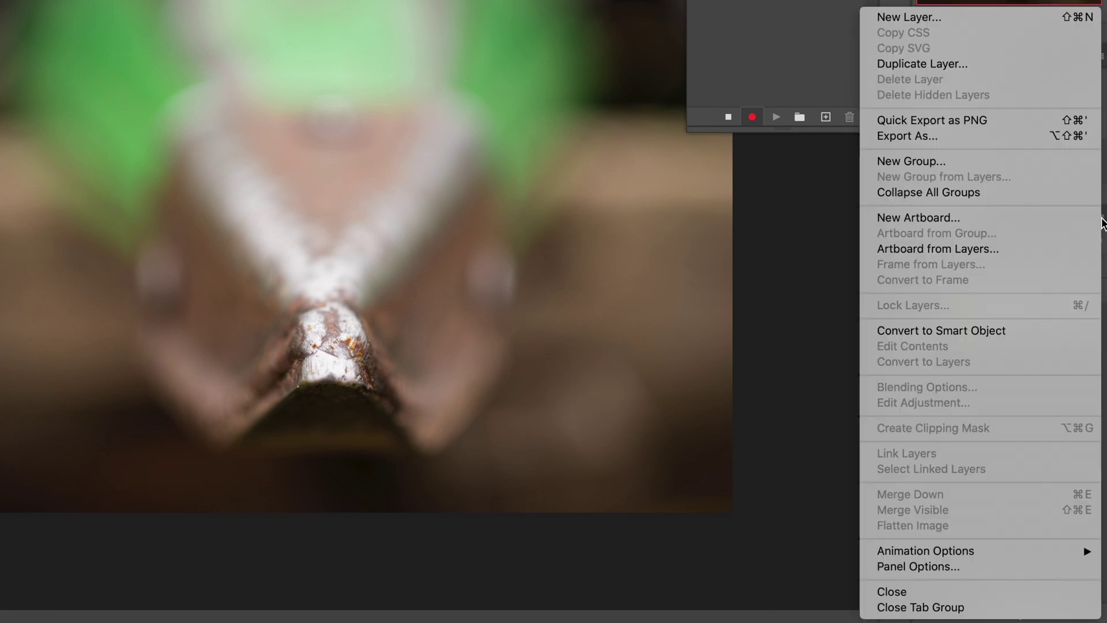
pyautogui.click(980, 330)
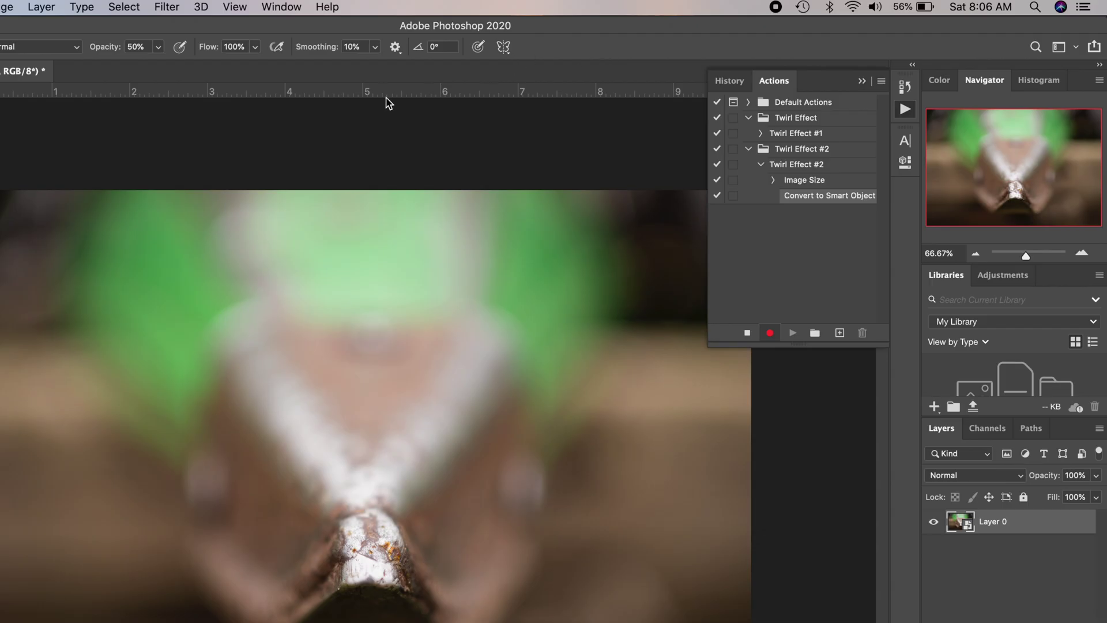
# Apply a Mezzotint filter of type Medium Strokes to the smart object
pyautogui.click(165, 7)
pyautogui.moveTo(247, 183)
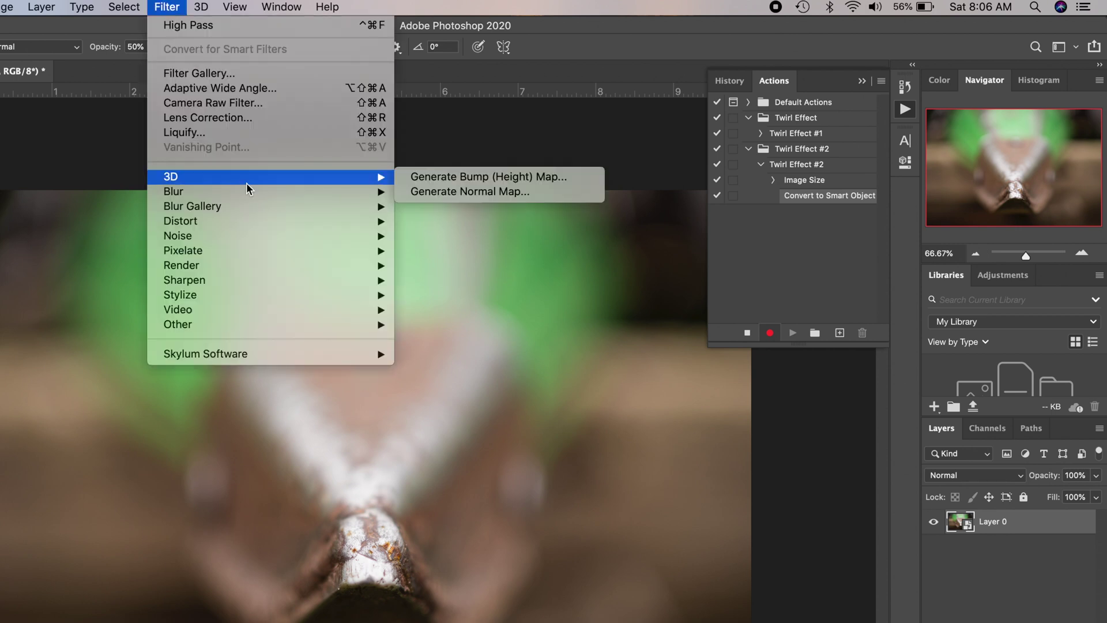
pyautogui.moveTo(281, 254)
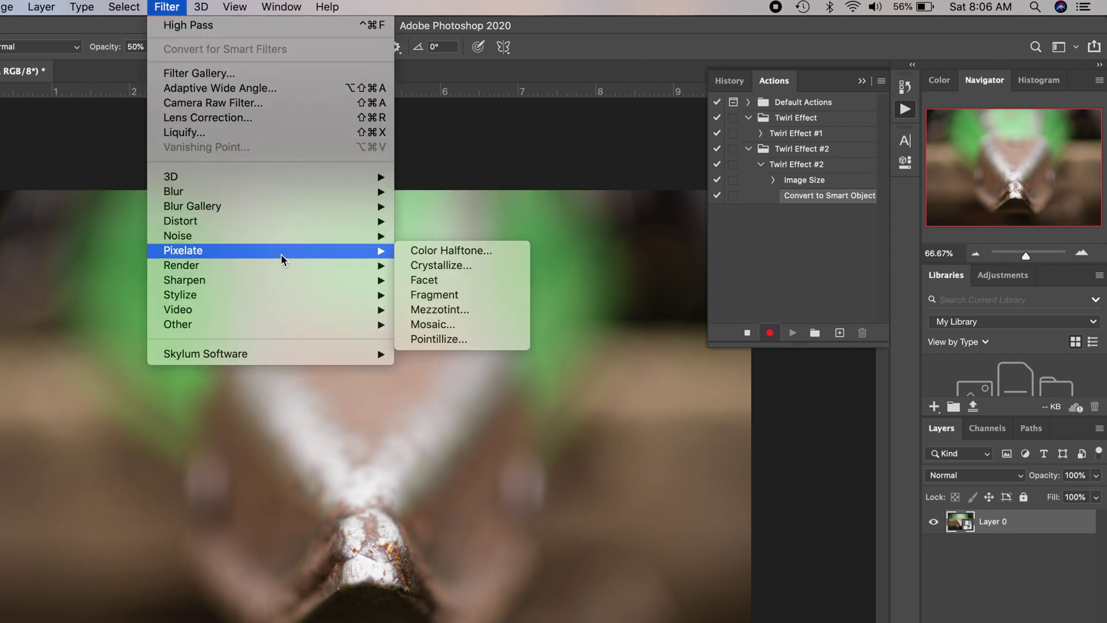
pyautogui.click(434, 311)
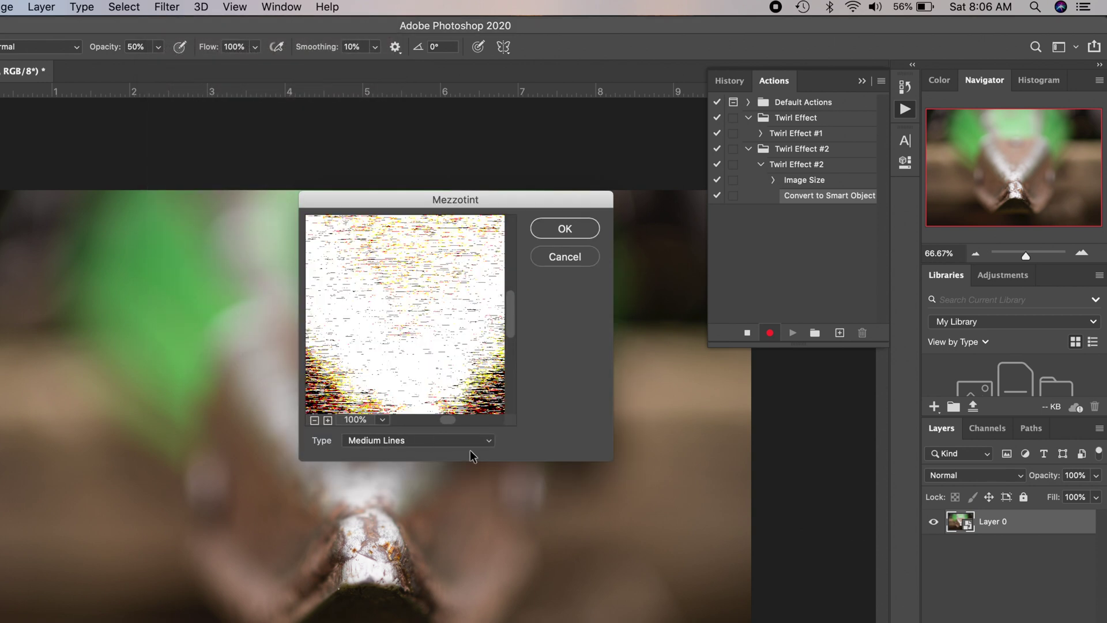
pyautogui.click(470, 440)
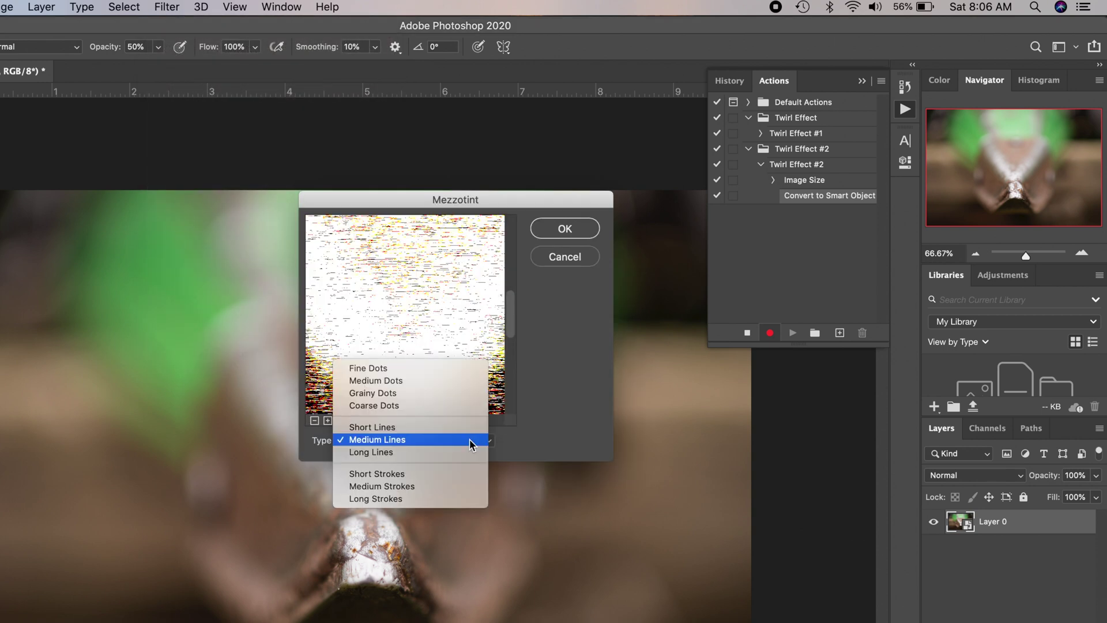
pyautogui.click(442, 486)
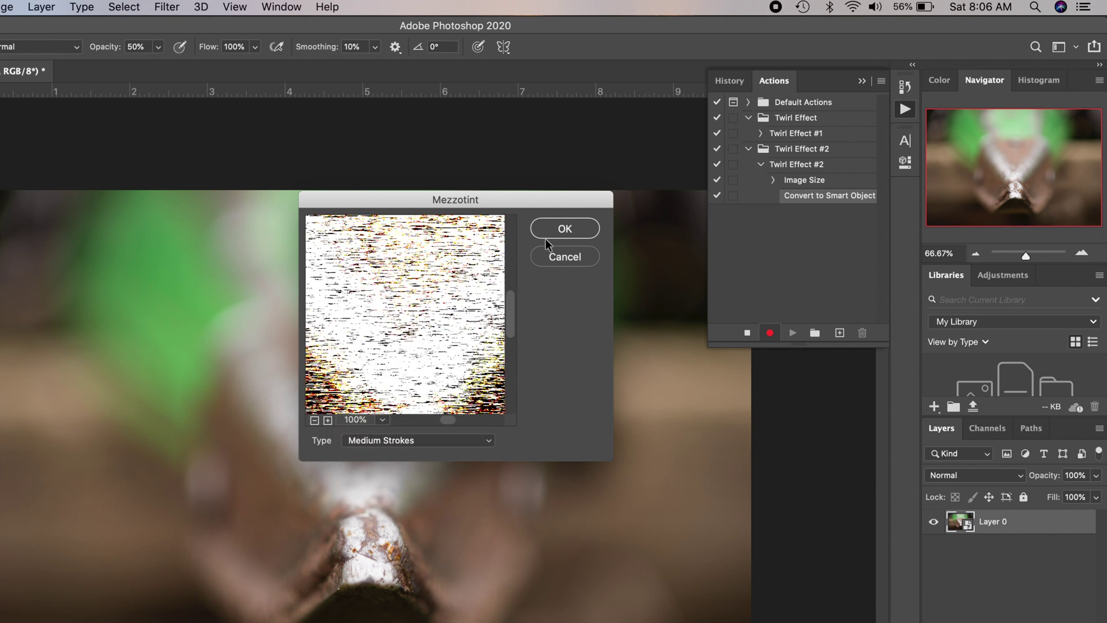
pyautogui.click(563, 228)
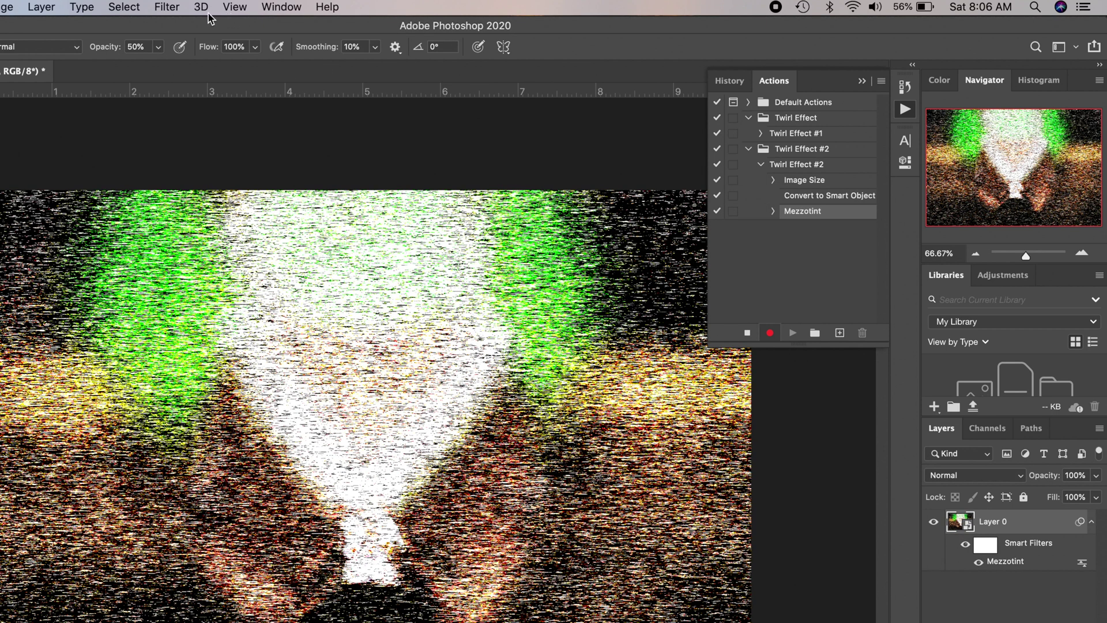
# Apply a Zoom Radial Blur of amount 100 three times
pyautogui.click(166, 7)
pyautogui.moveTo(219, 196)
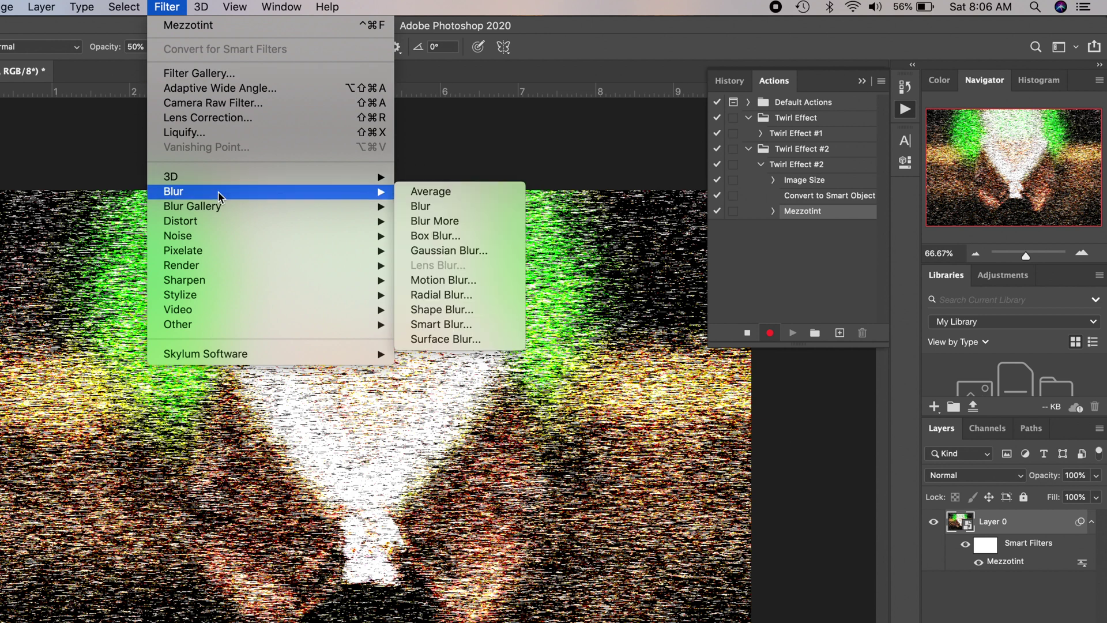
pyautogui.click(464, 296)
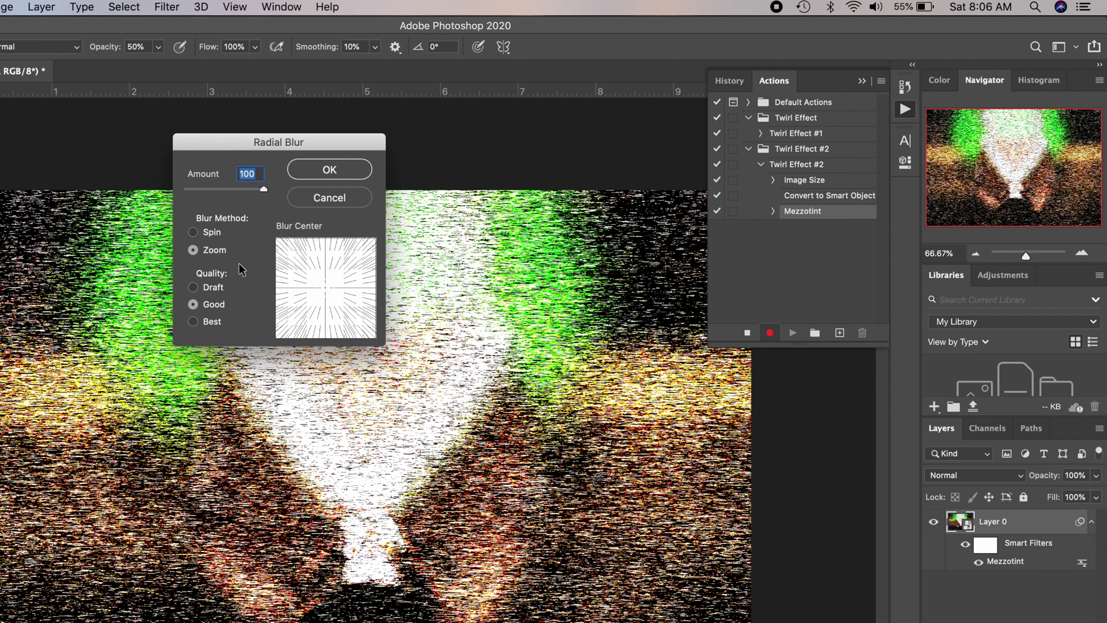
pyautogui.click(335, 171)
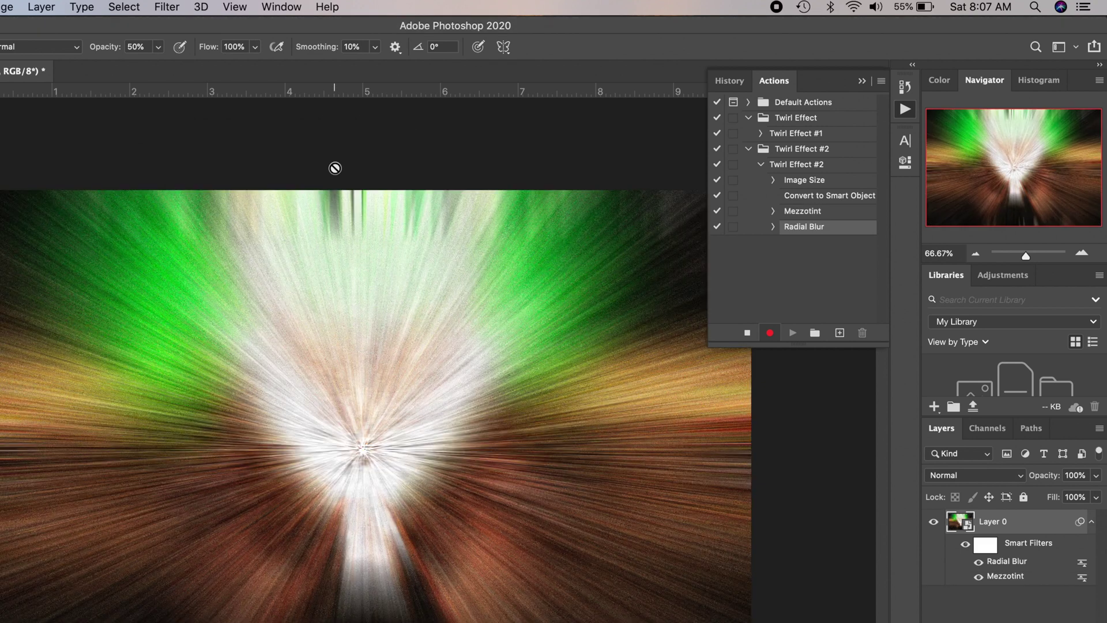
pyautogui.click(167, 7)
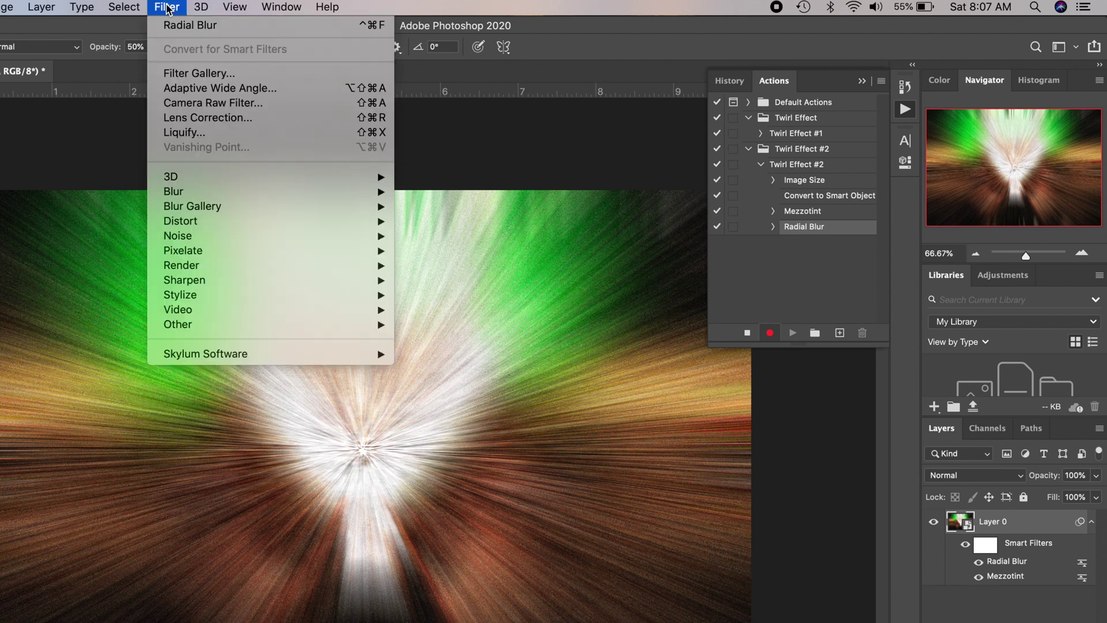
pyautogui.click(320, 26)
pyautogui.click(366, 166)
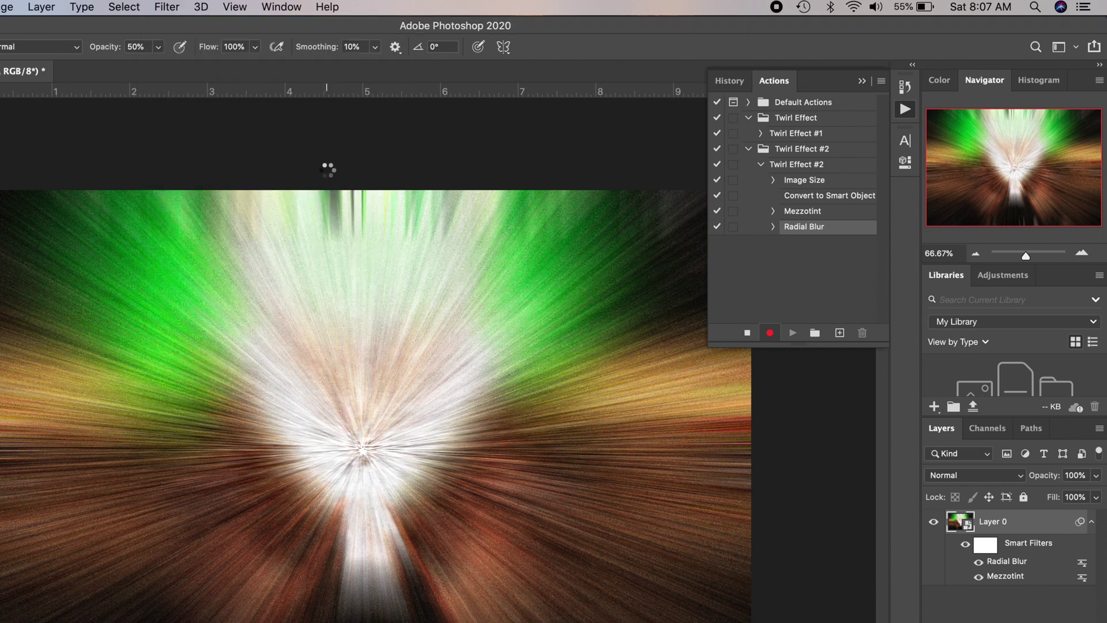
pyautogui.click(168, 7)
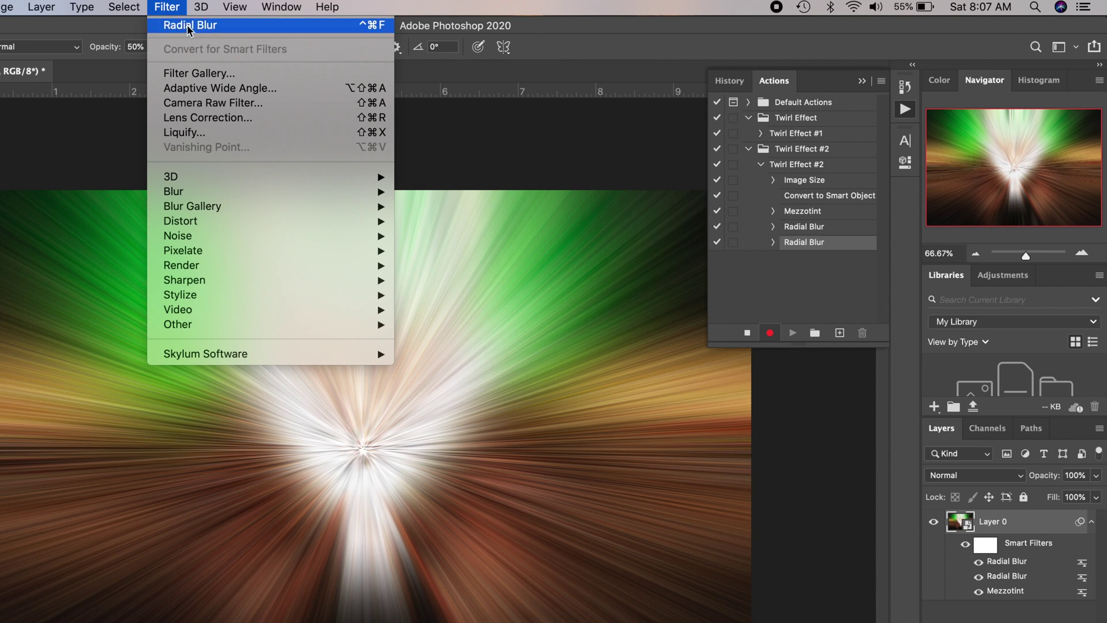
pyautogui.click(187, 25)
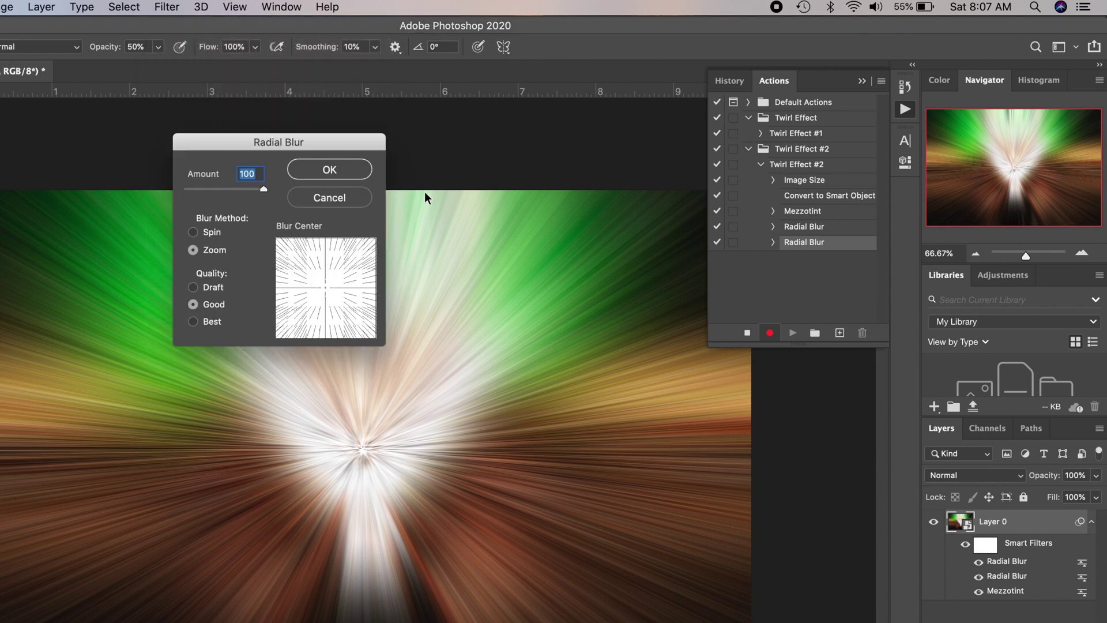
pyautogui.click(348, 167)
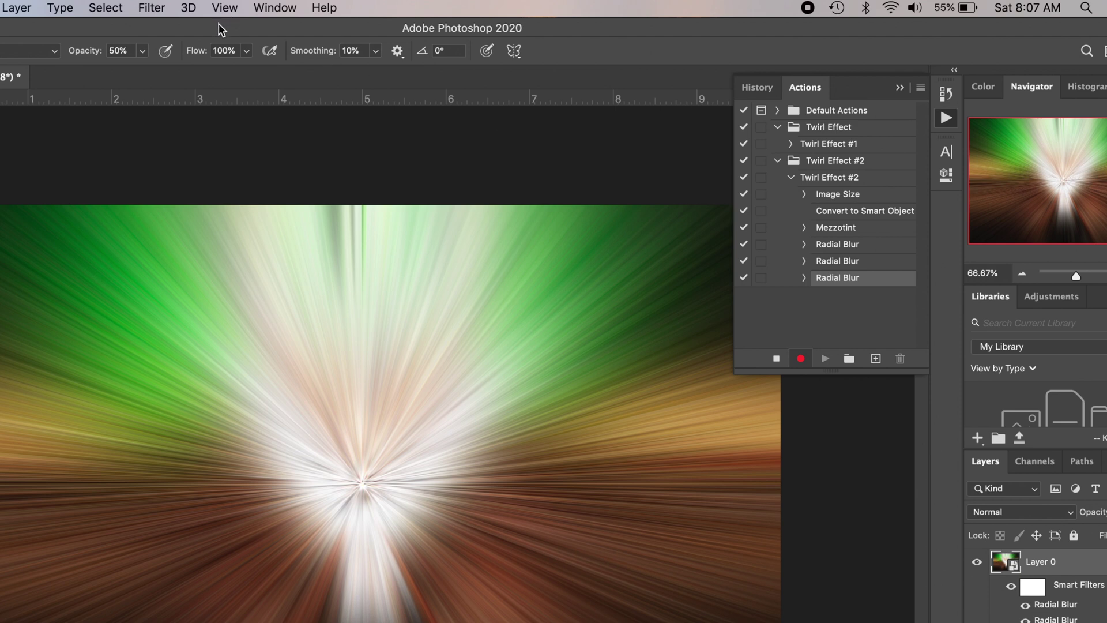
# Apply the Twirl distortion filter at -100 degrees
pyautogui.click(152, 9)
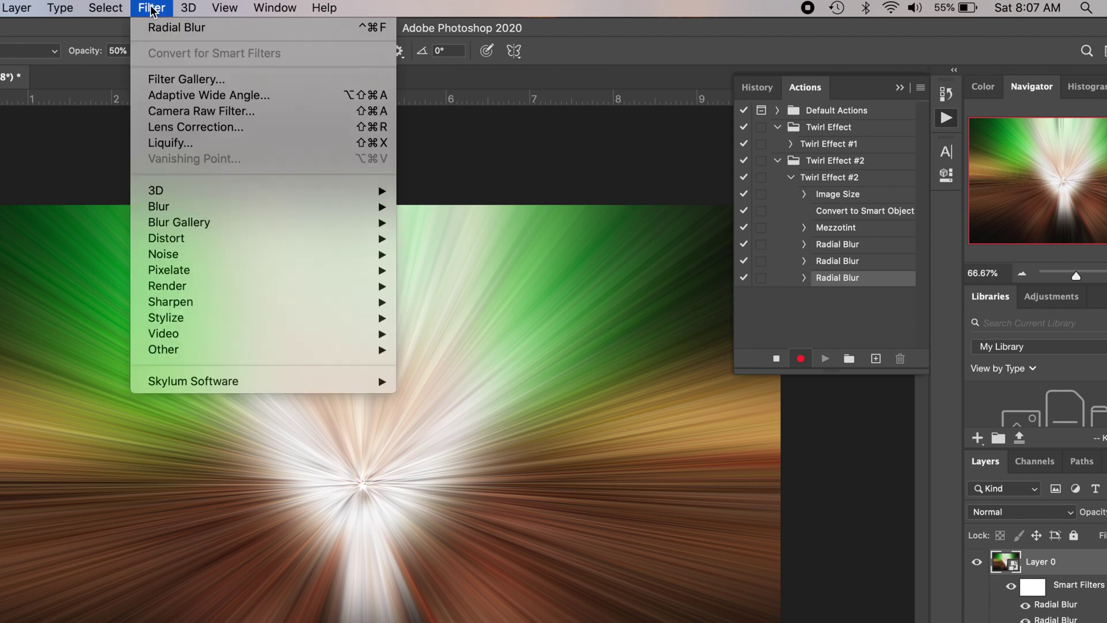
pyautogui.moveTo(301, 247)
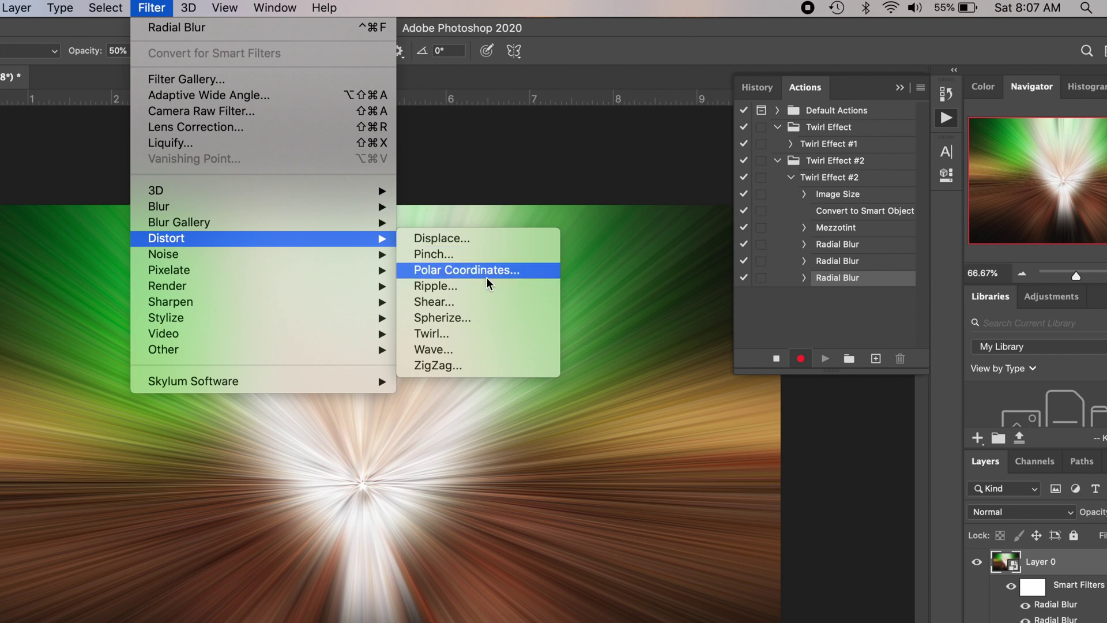
pyautogui.click(479, 333)
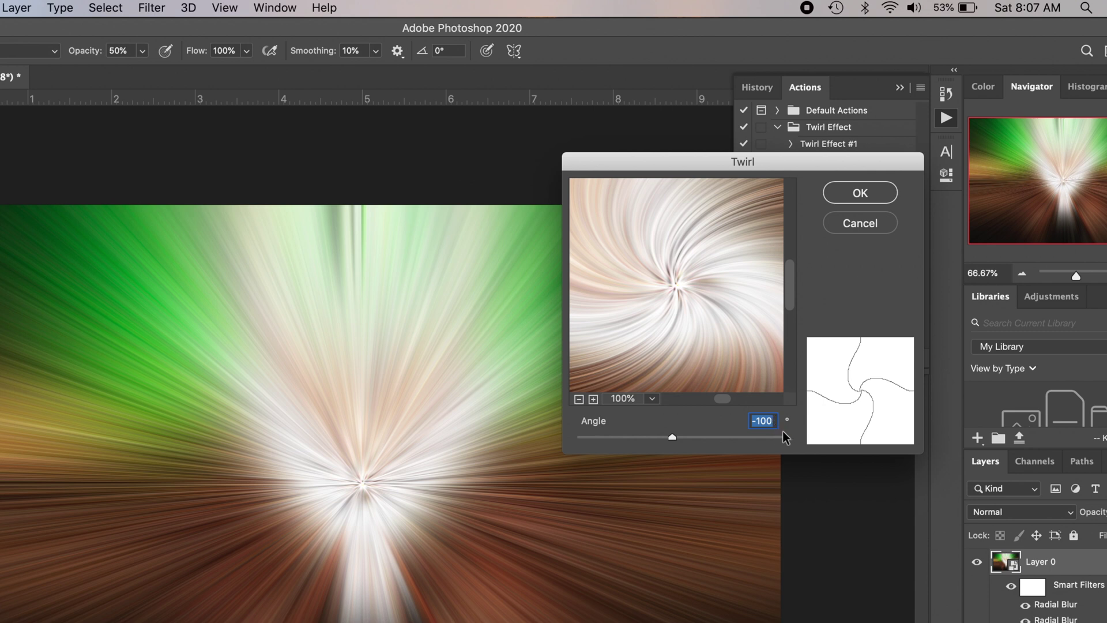
pyautogui.click(860, 193)
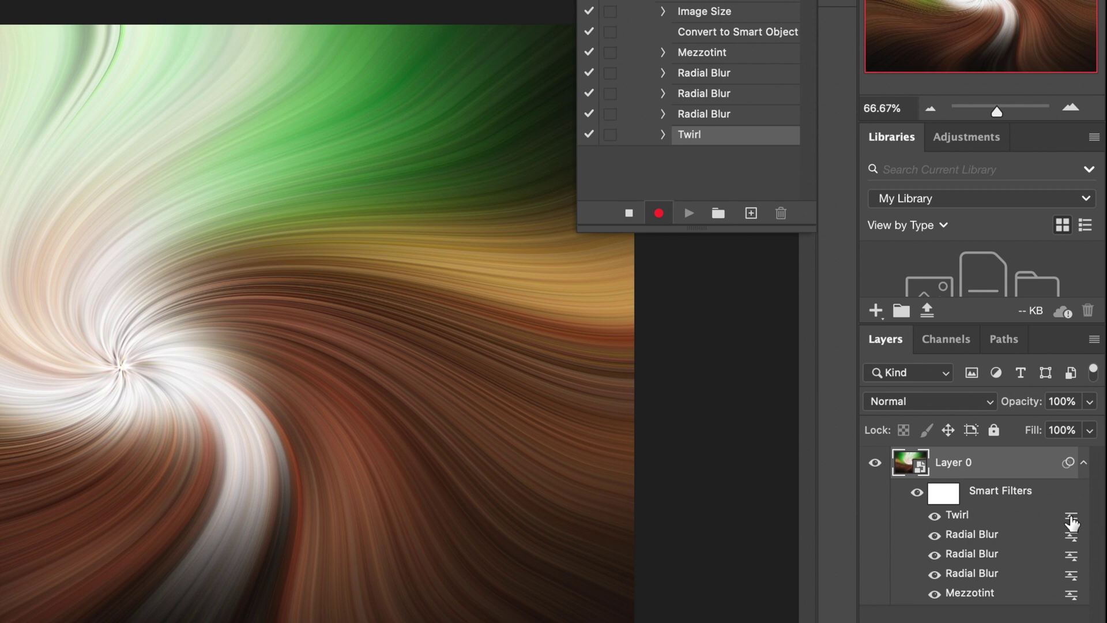
# Set the Twirl smart filter's blending mode to Lighten
pyautogui.doubleClick(1071, 523)
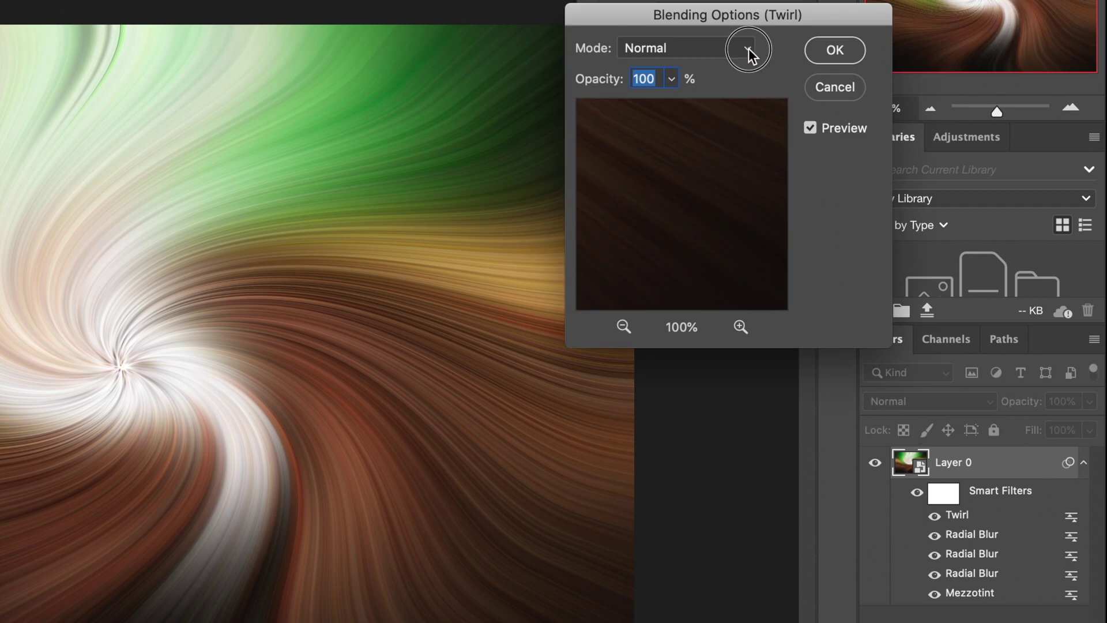
pyautogui.click(748, 48)
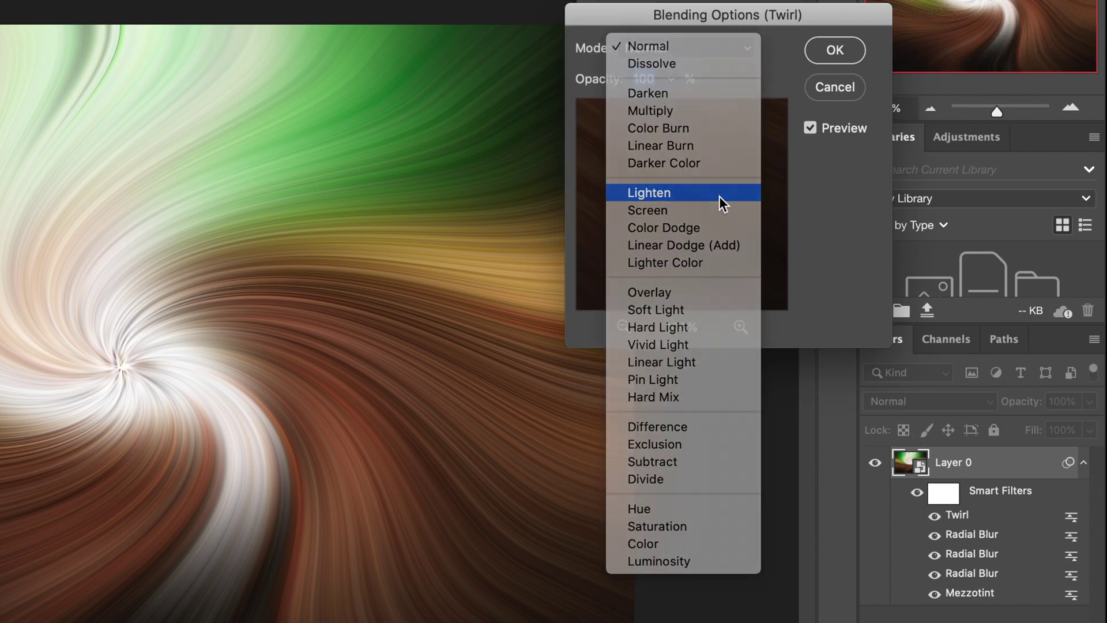
pyautogui.click(719, 193)
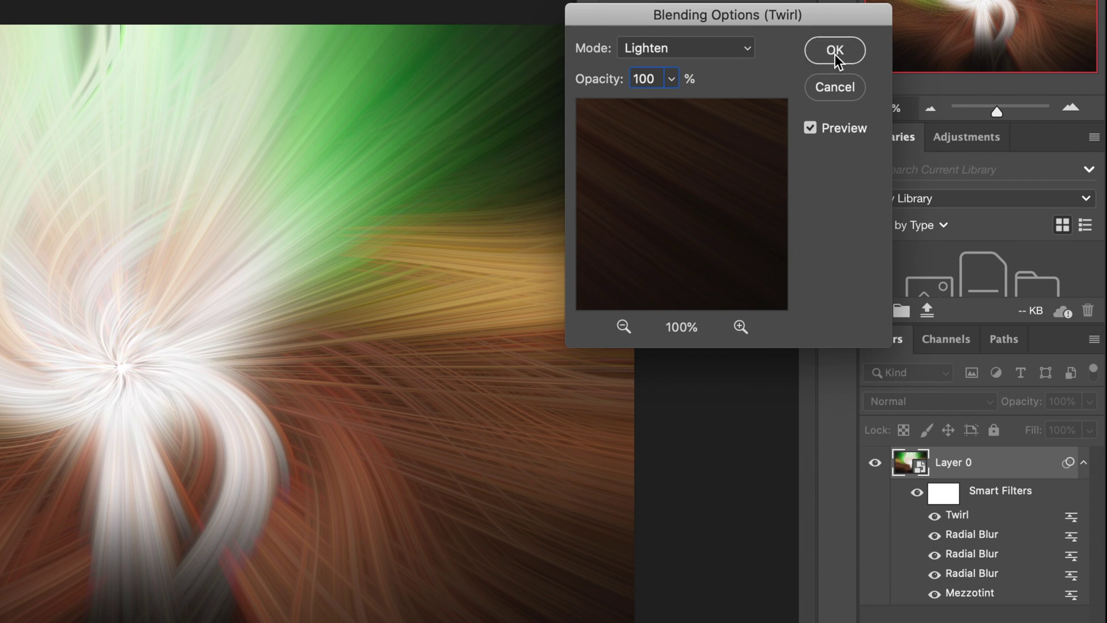
pyautogui.click(835, 51)
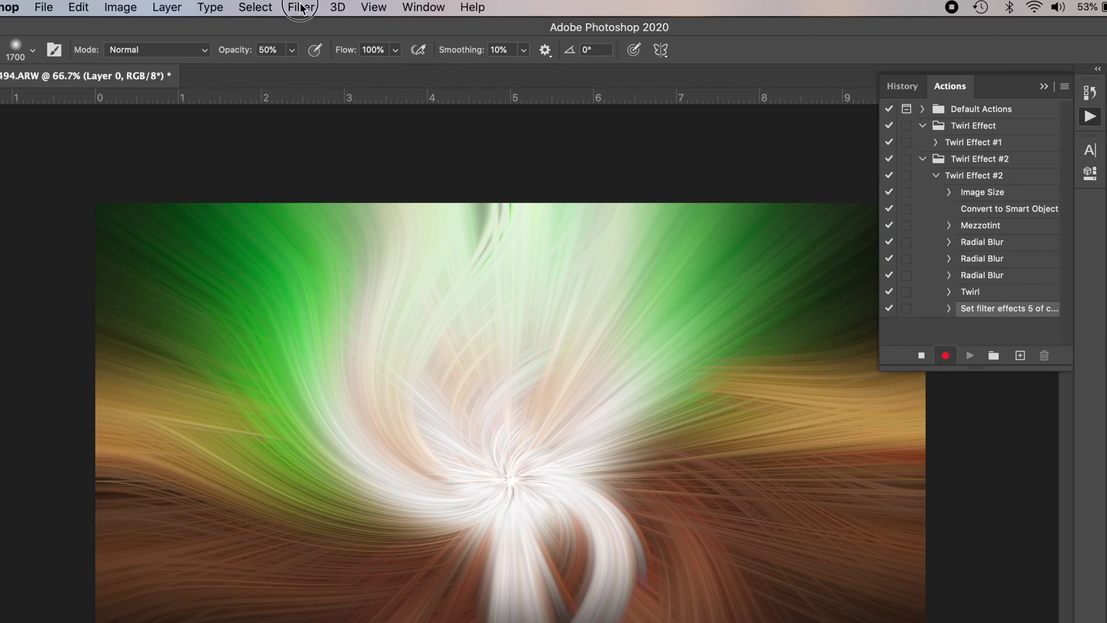
# Add a second Twirl filter with the angle set to 100 degrees
pyautogui.click(300, 7)
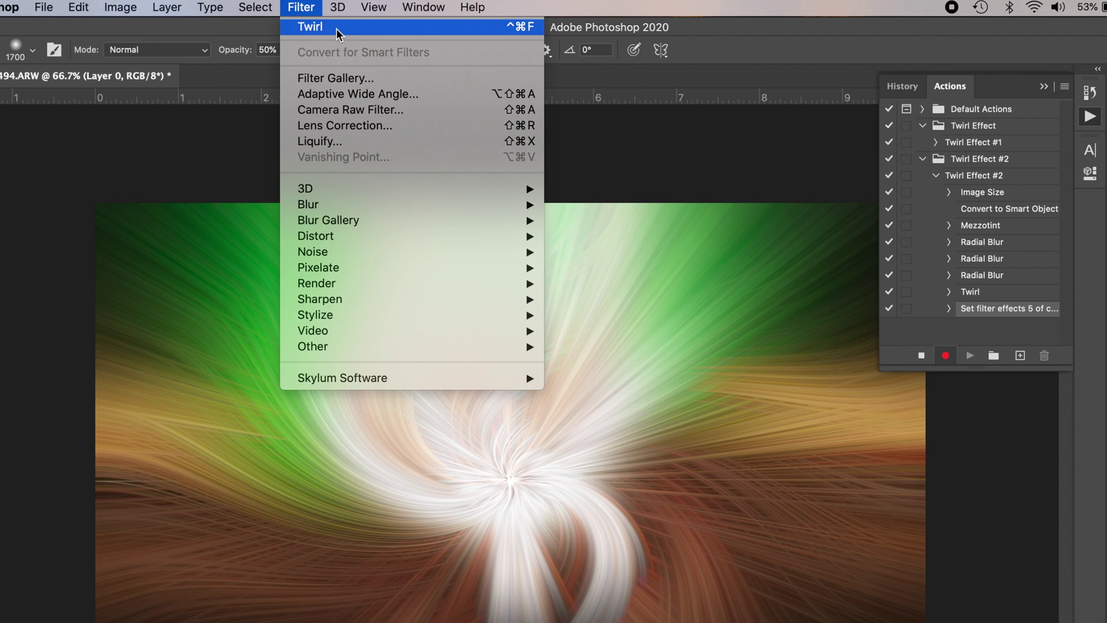
pyautogui.click(336, 28)
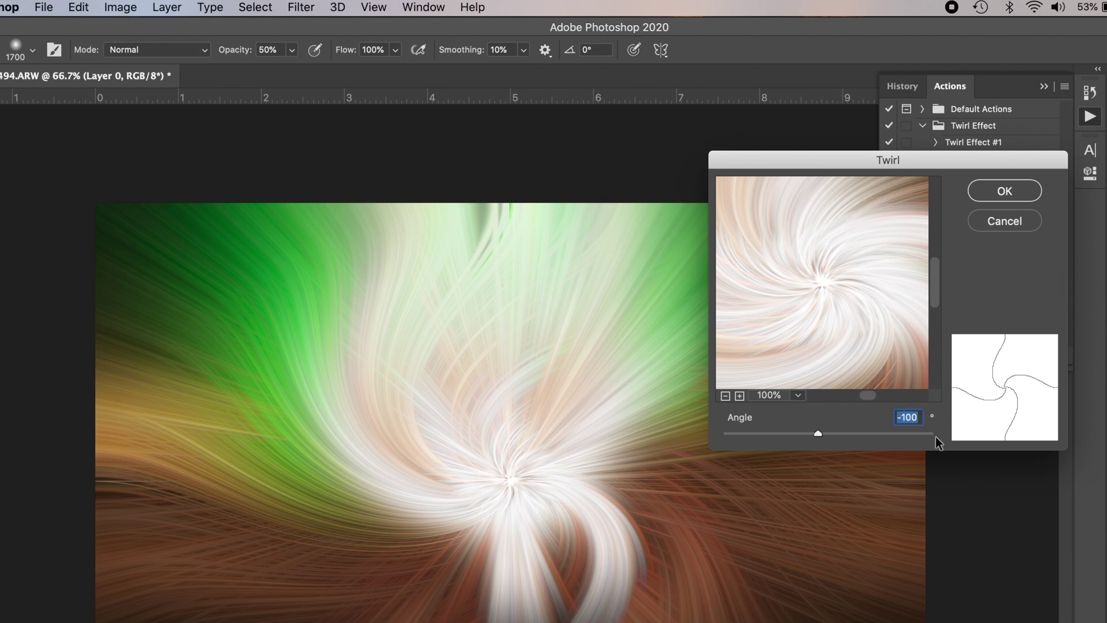
pyautogui.write('100')
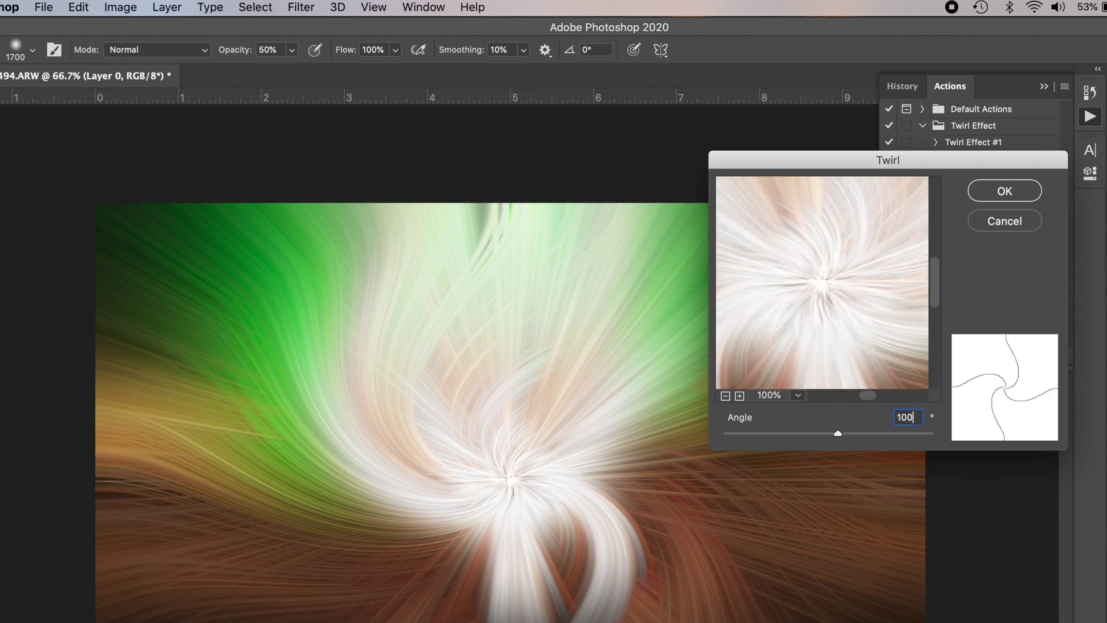
pyautogui.click(1004, 191)
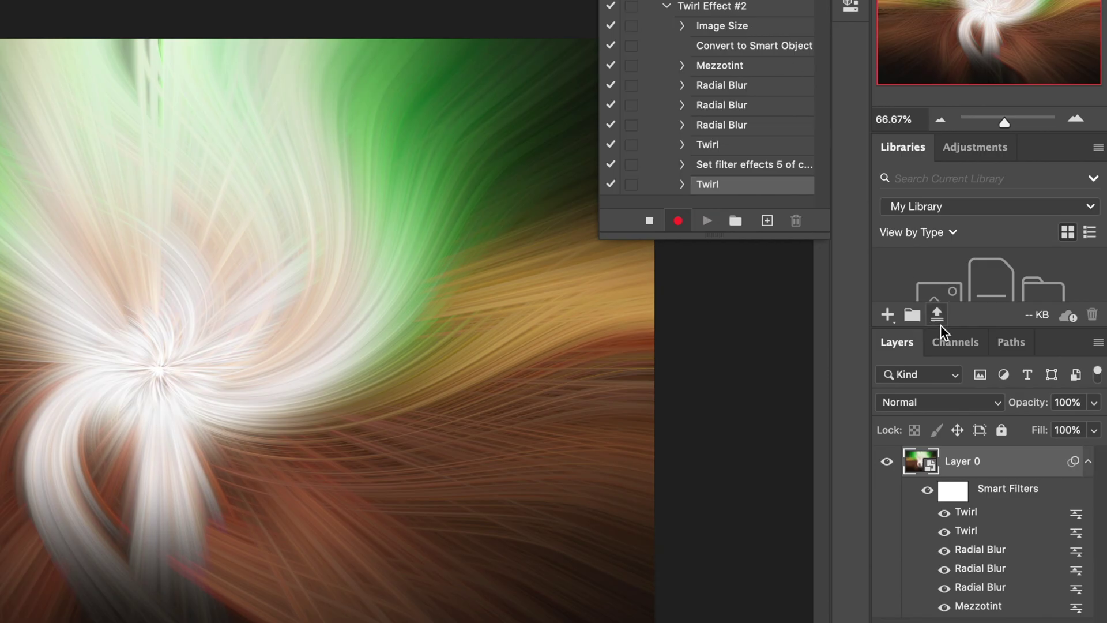
# Set the second Twirl's blending mode to Lighten
pyautogui.doubleClick(1077, 511)
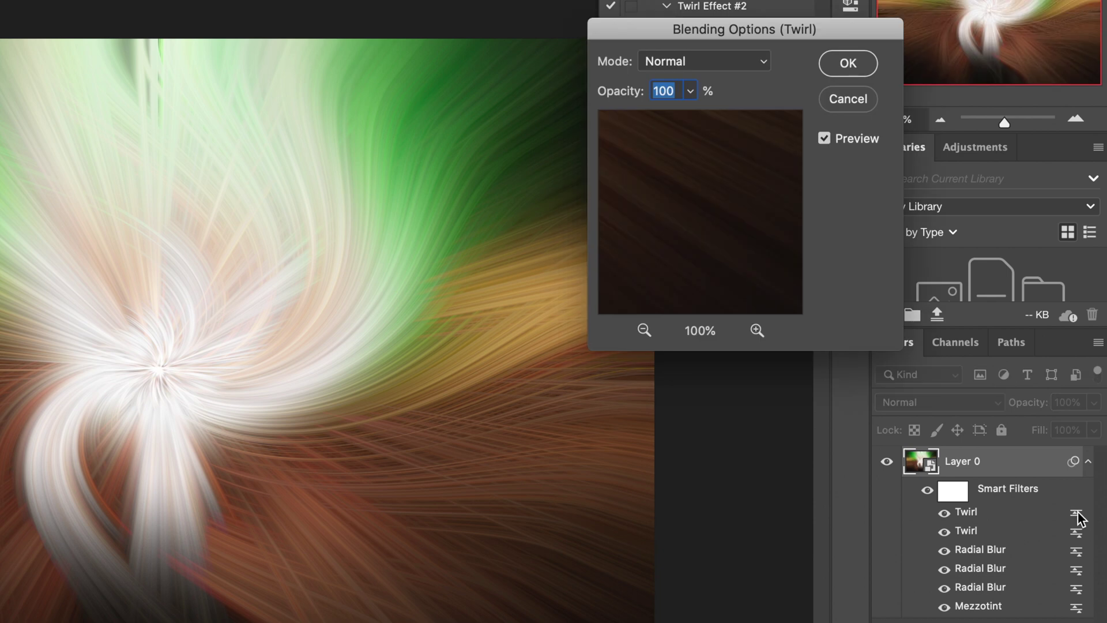
pyautogui.click(766, 62)
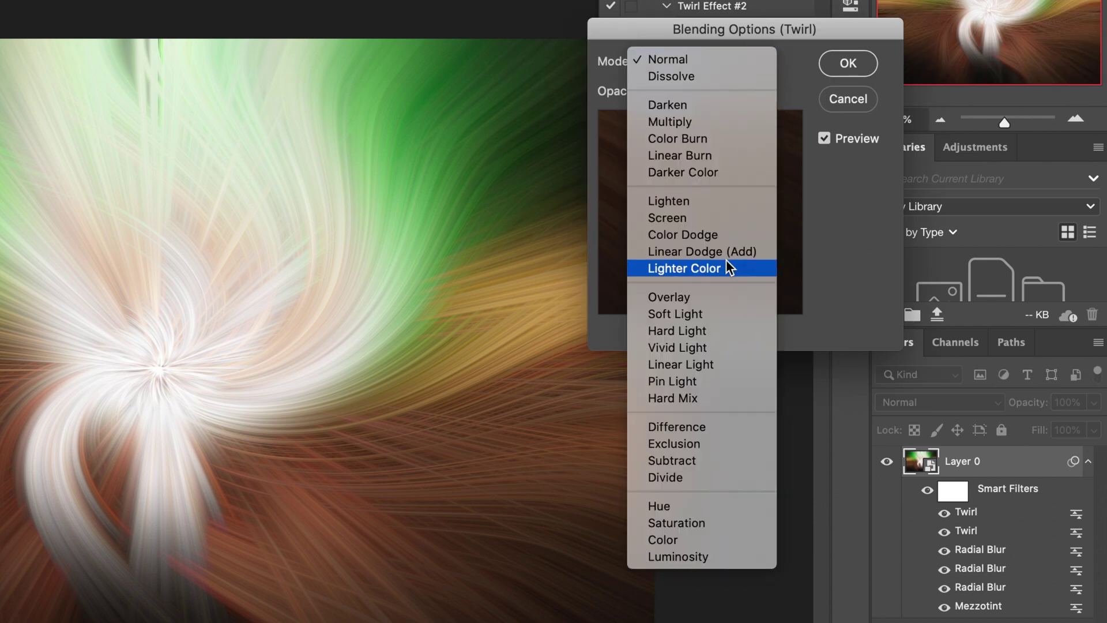
pyautogui.click(718, 205)
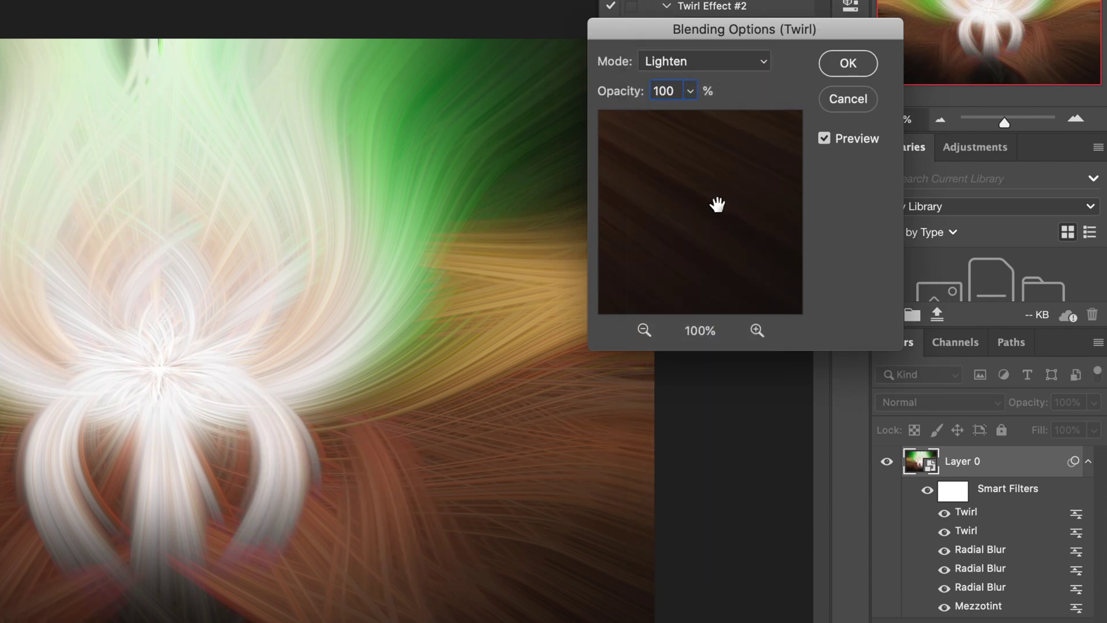
pyautogui.click(847, 65)
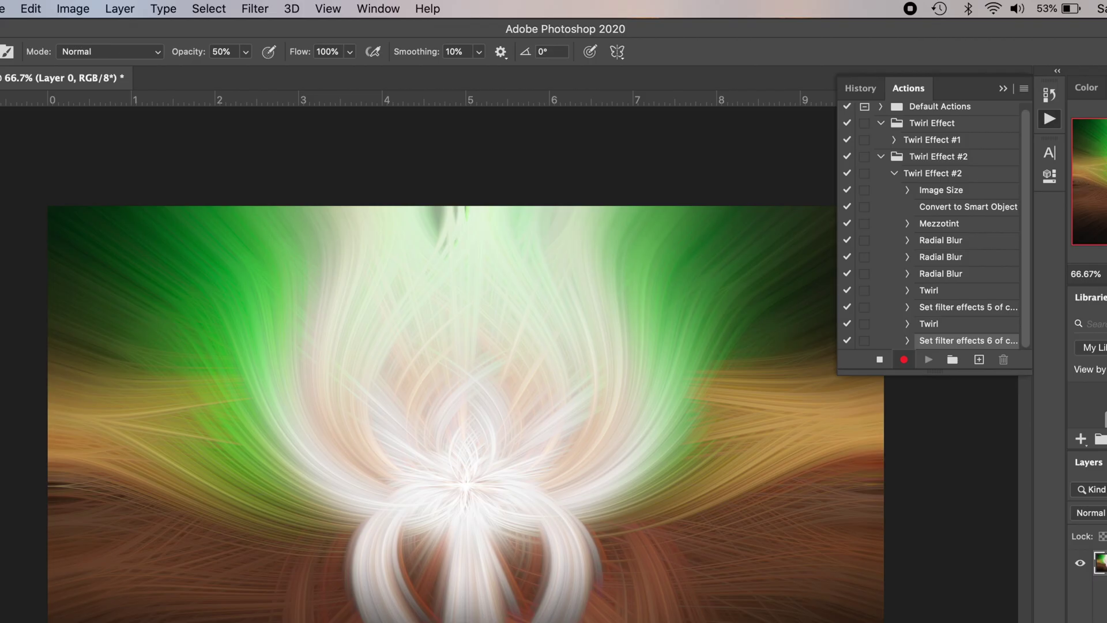
# Apply a High Pass filter with a radius of about 4.7 pixels
pyautogui.click(254, 8)
pyautogui.moveTo(368, 199)
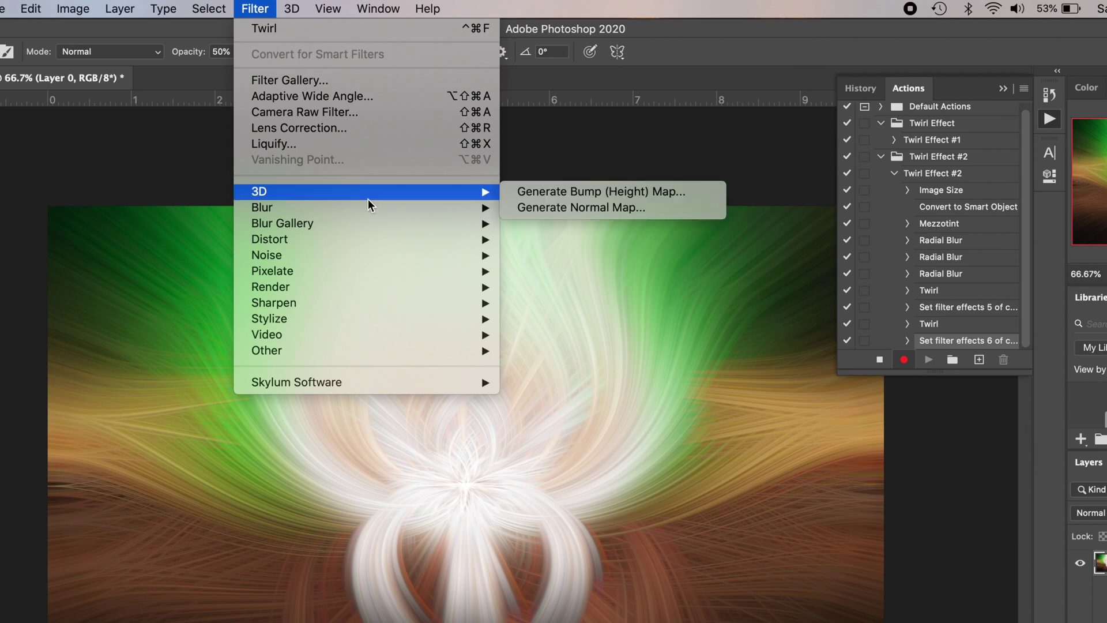
pyautogui.moveTo(388, 352)
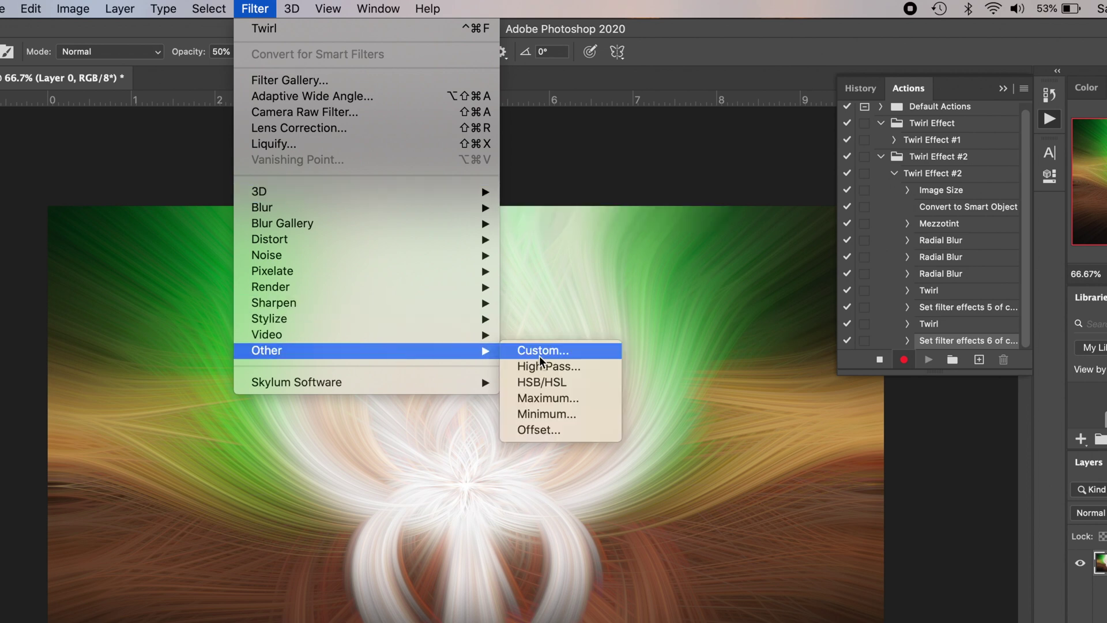
pyautogui.click(568, 367)
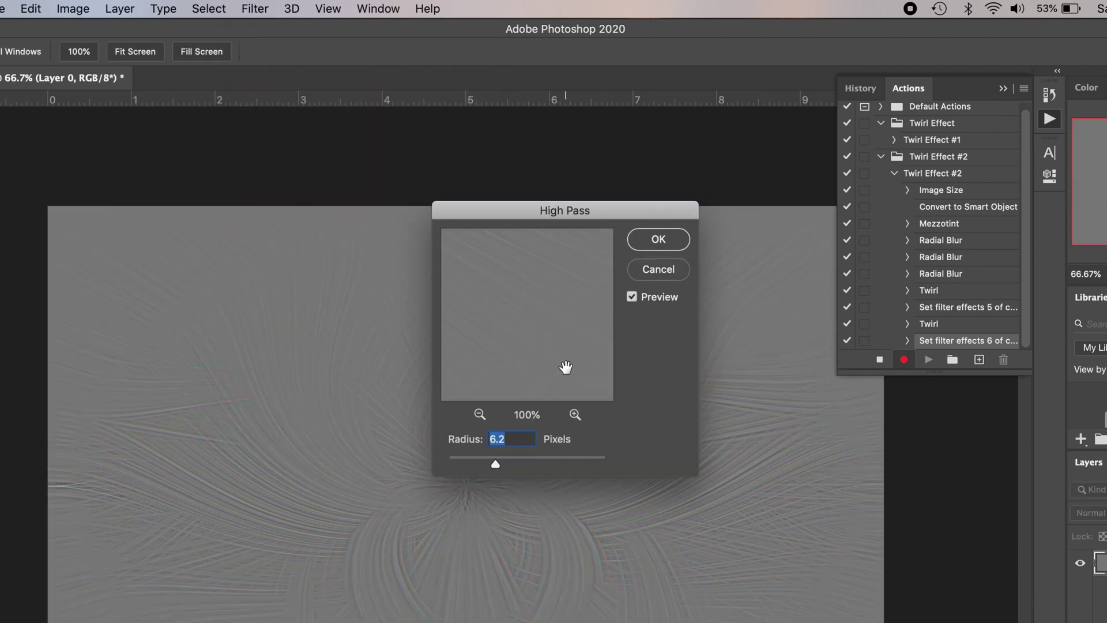
pyautogui.moveTo(457, 456); pyautogui.dragTo(448, 460)
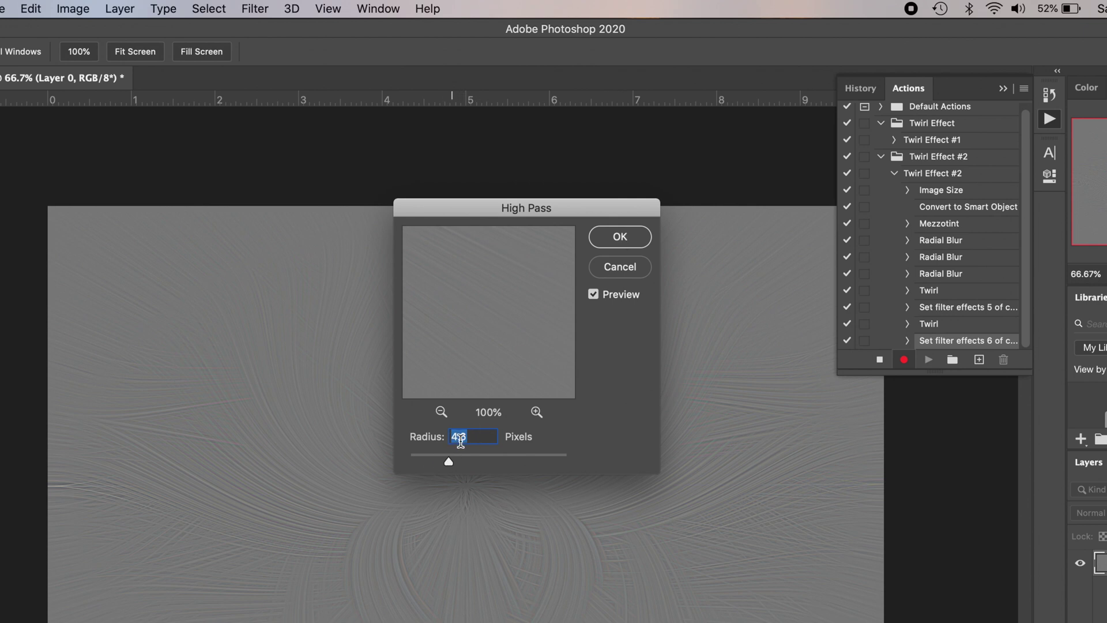
pyautogui.click(628, 238)
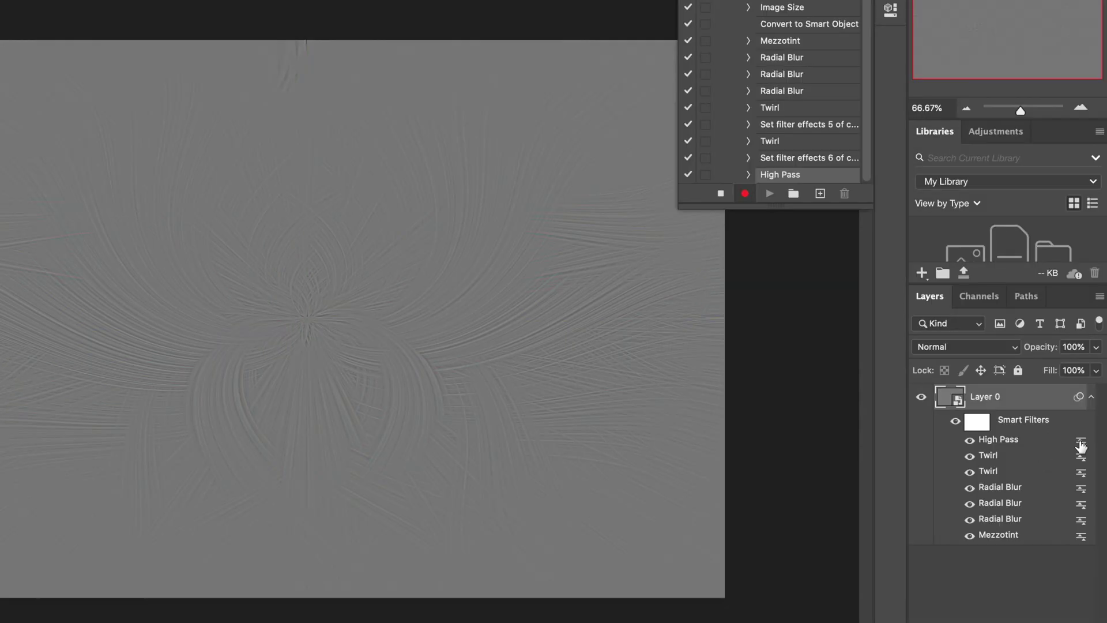
# Blend the High Pass filter in Overlay mode and toggle its visibility off and on
pyautogui.doubleClick(1081, 442)
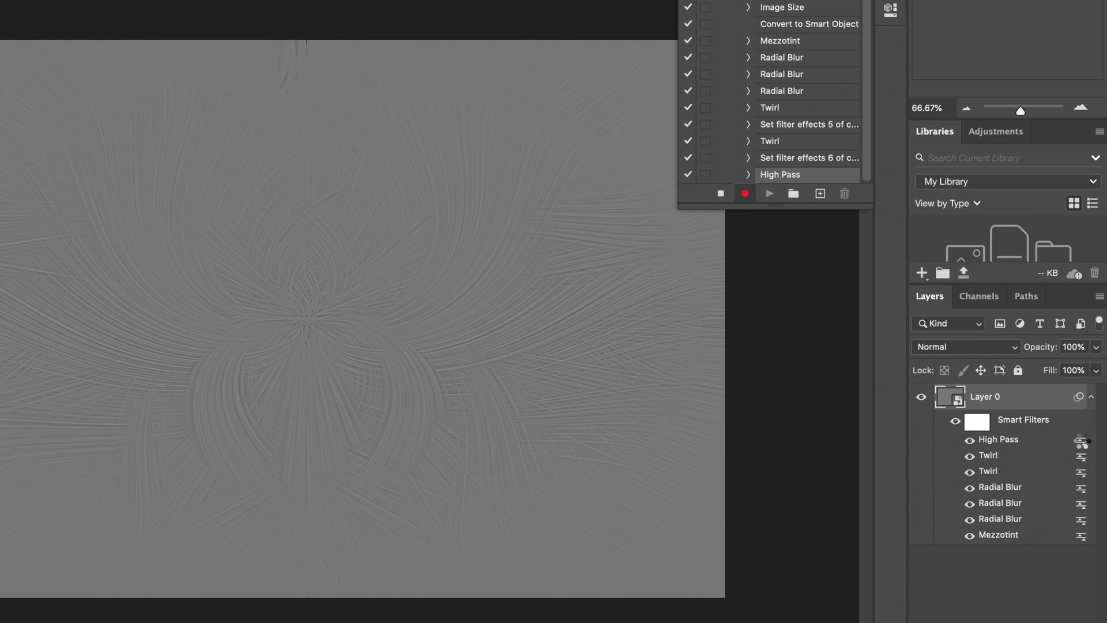
pyautogui.click(817, 59)
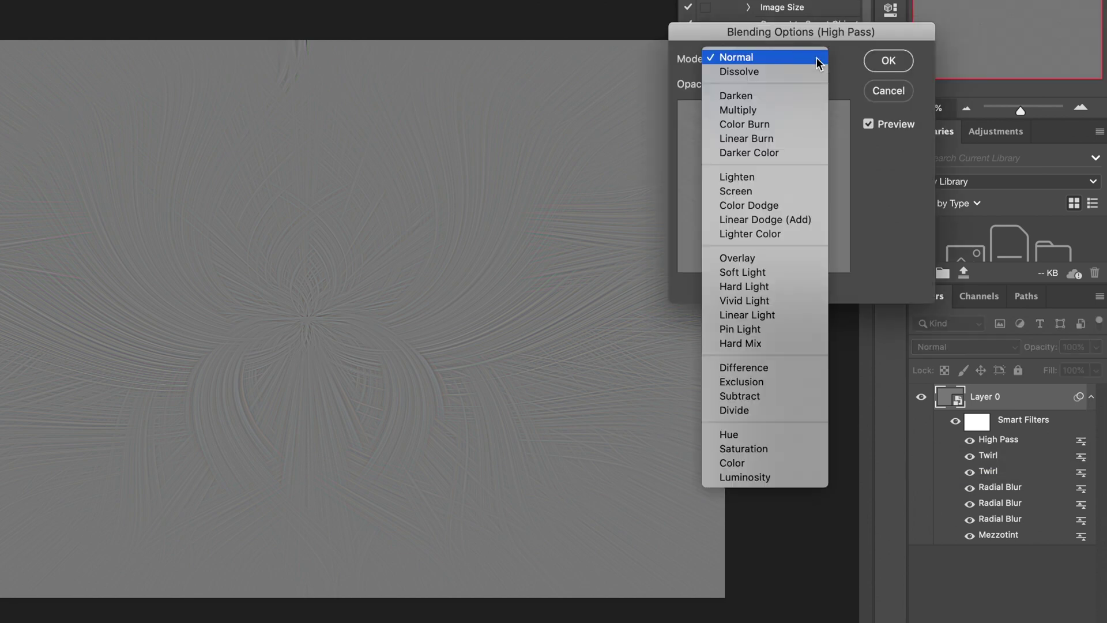
pyautogui.click(781, 258)
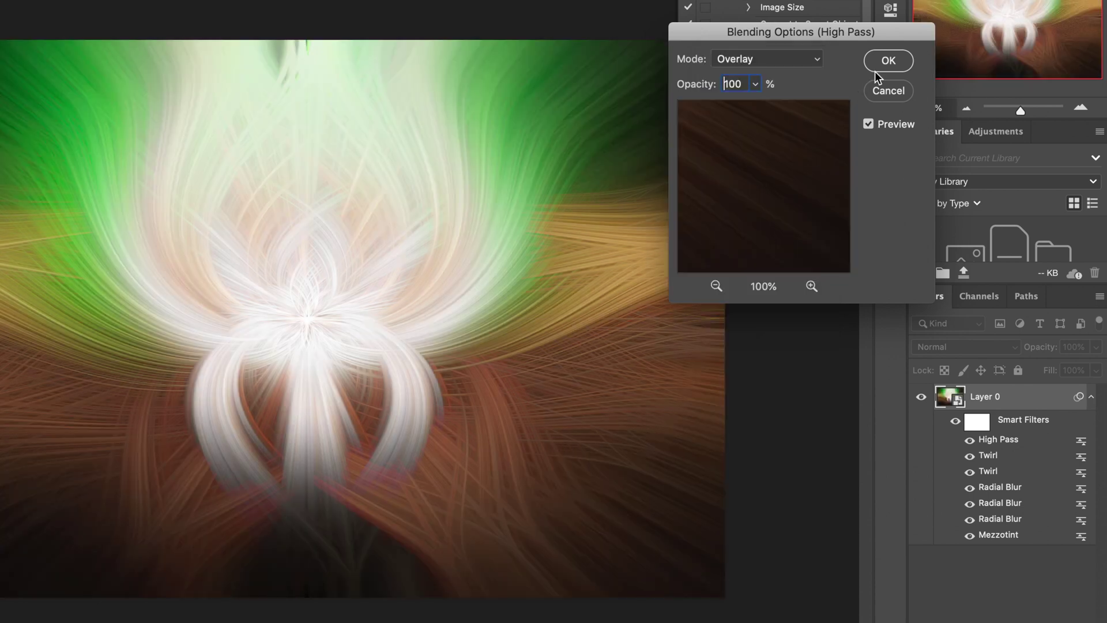
pyautogui.click(889, 60)
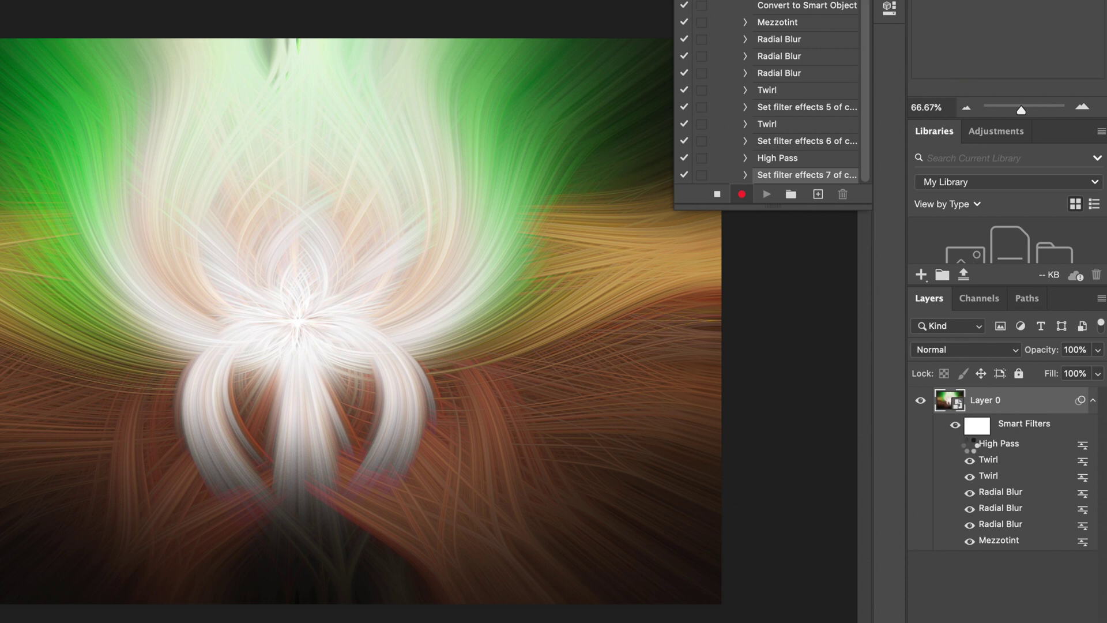
pyautogui.click(970, 443)
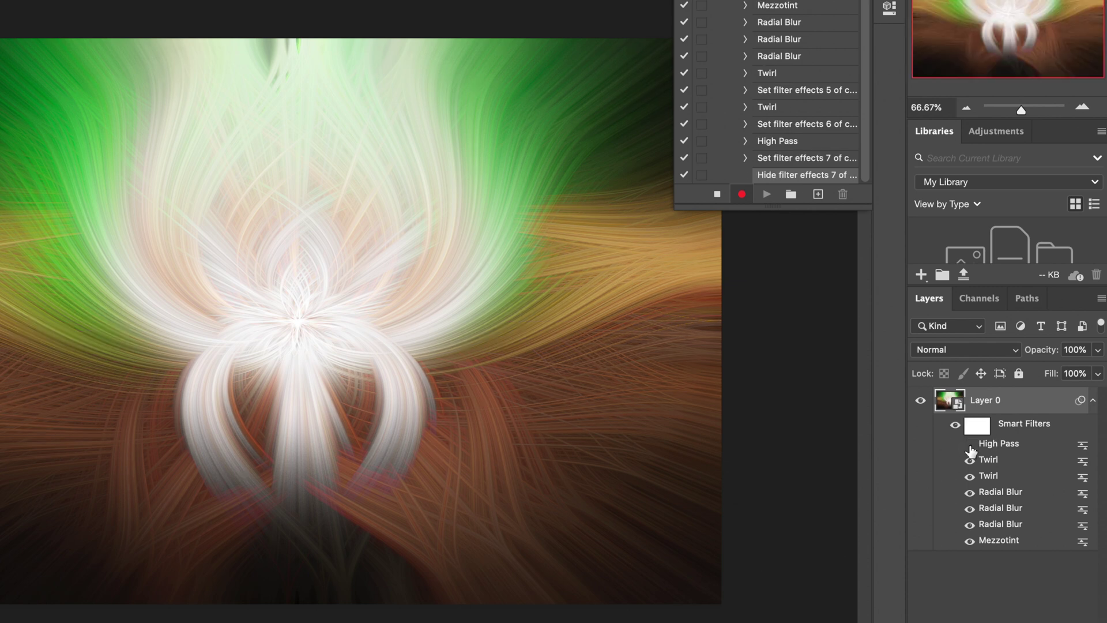
pyautogui.click(970, 445)
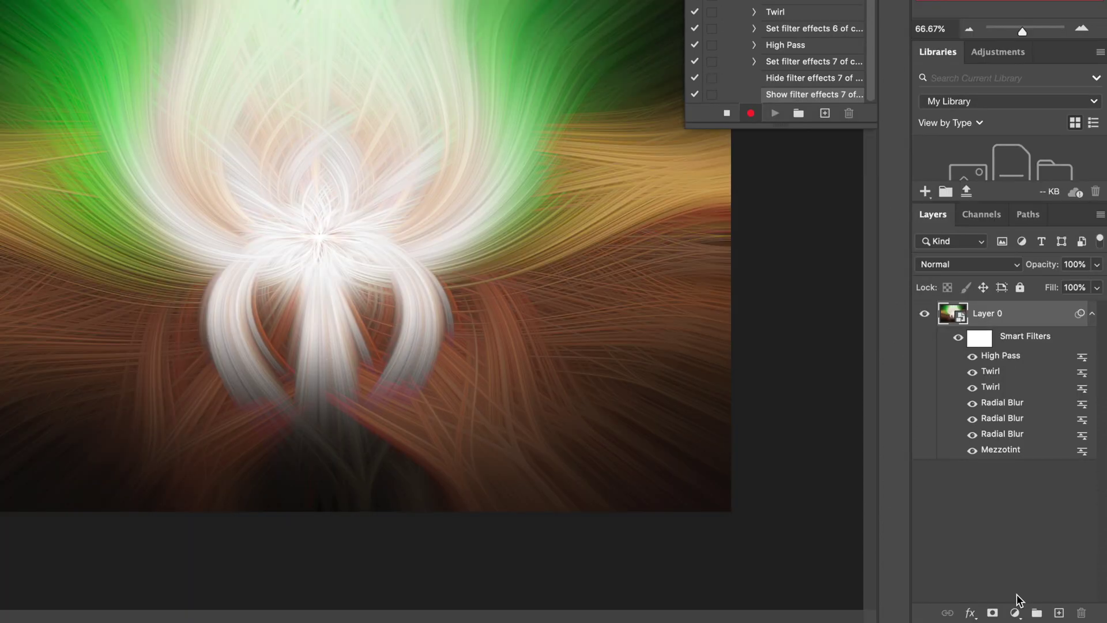
# Add a Curves adjustment layer using the Medium Contrast (RGB) preset above Layer 0
pyautogui.click(1014, 612)
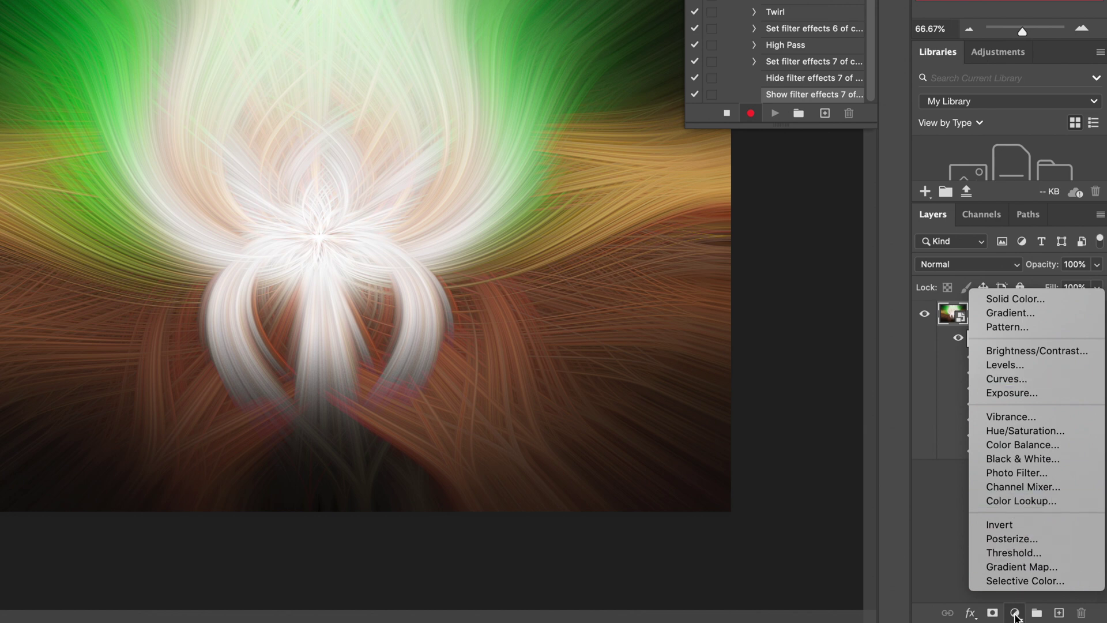
pyautogui.click(1006, 379)
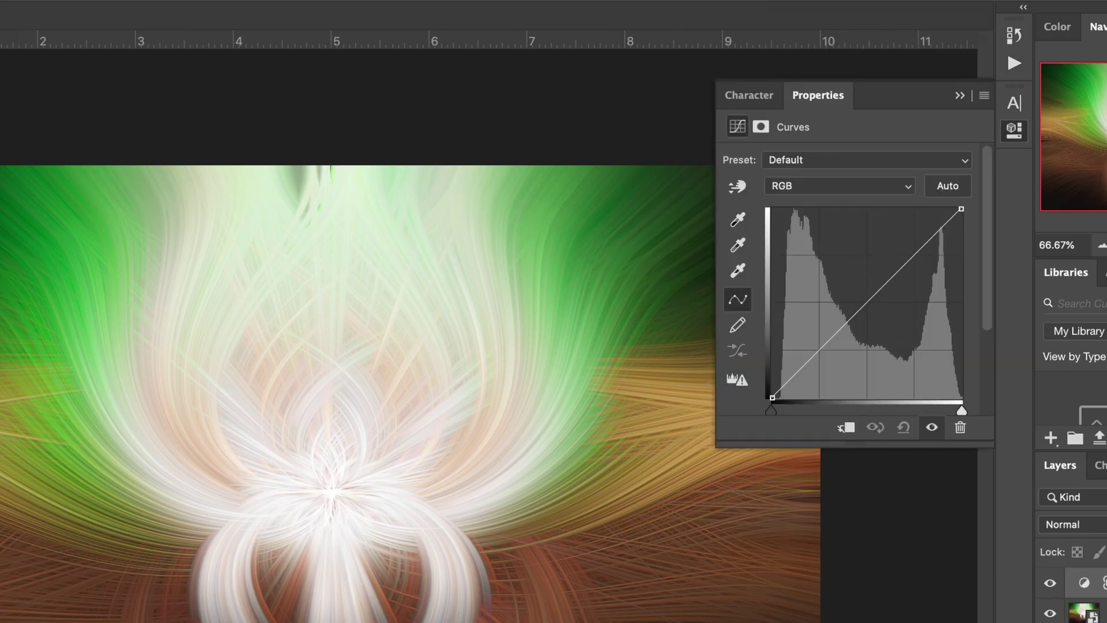
pyautogui.click(860, 159)
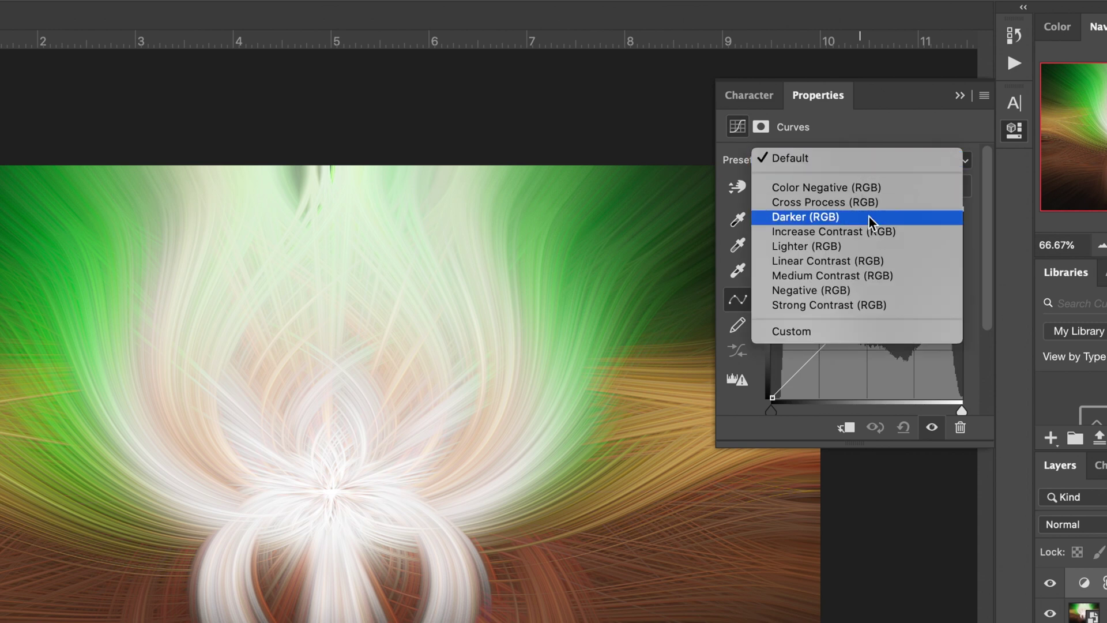
pyautogui.click(866, 276)
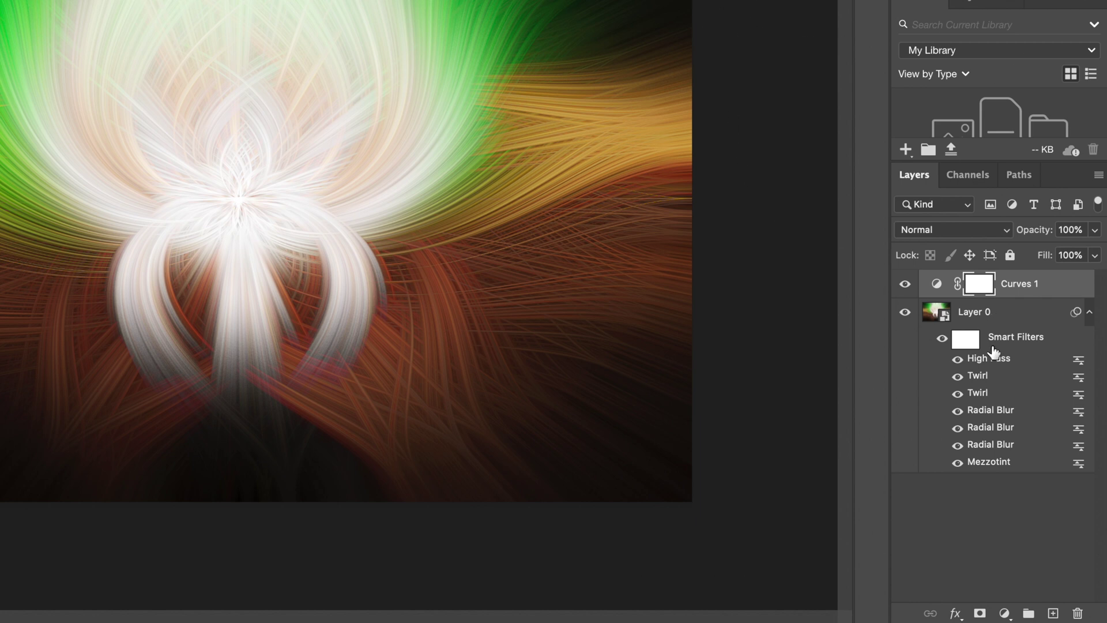
pyautogui.click(1005, 613)
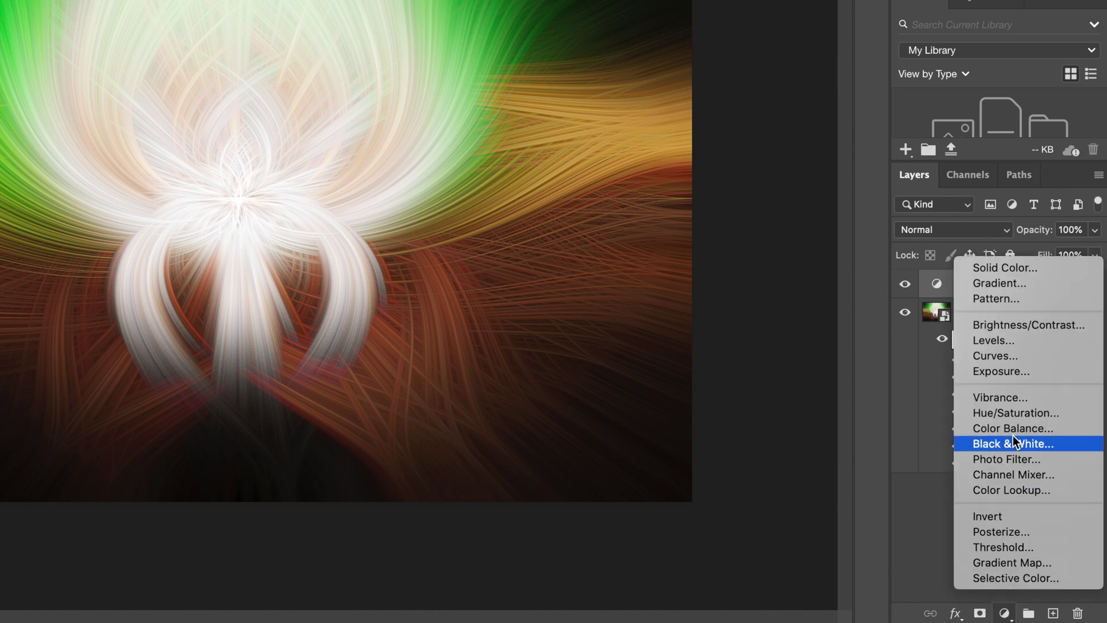
# Add a Vibrance adjustment layer with Vibrance +21 and Saturation +8
pyautogui.click(1015, 398)
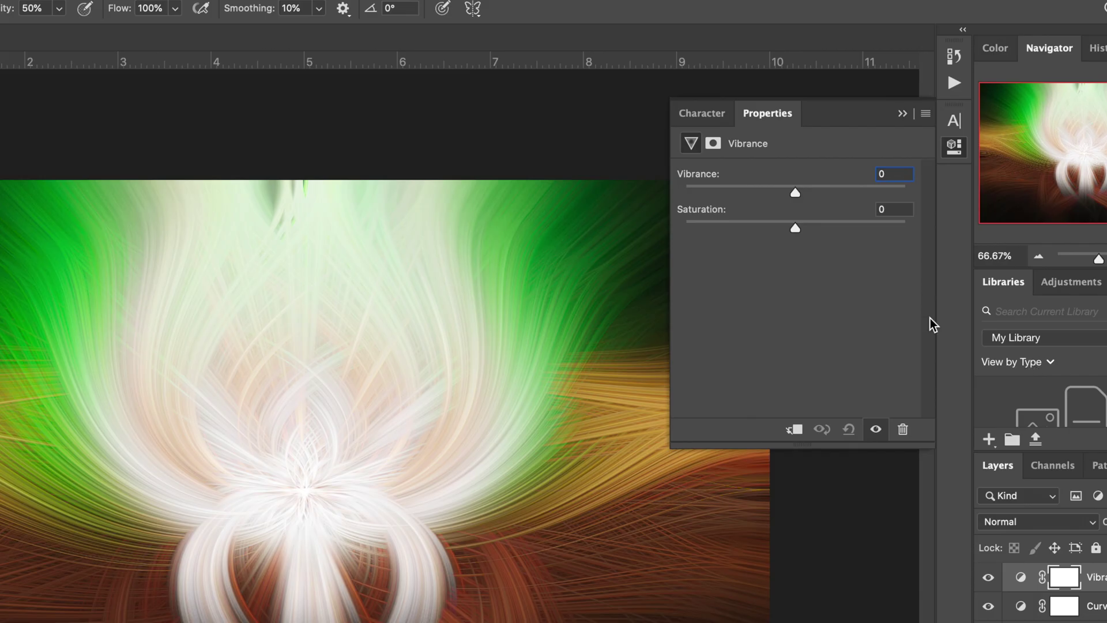
pyautogui.moveTo(795, 193); pyautogui.dragTo(818, 190)
pyautogui.moveTo(793, 228); pyautogui.dragTo(805, 229)
# Collapse the Properties panel and stop recording the Twirl Effect #2 action
pyautogui.click(902, 113)
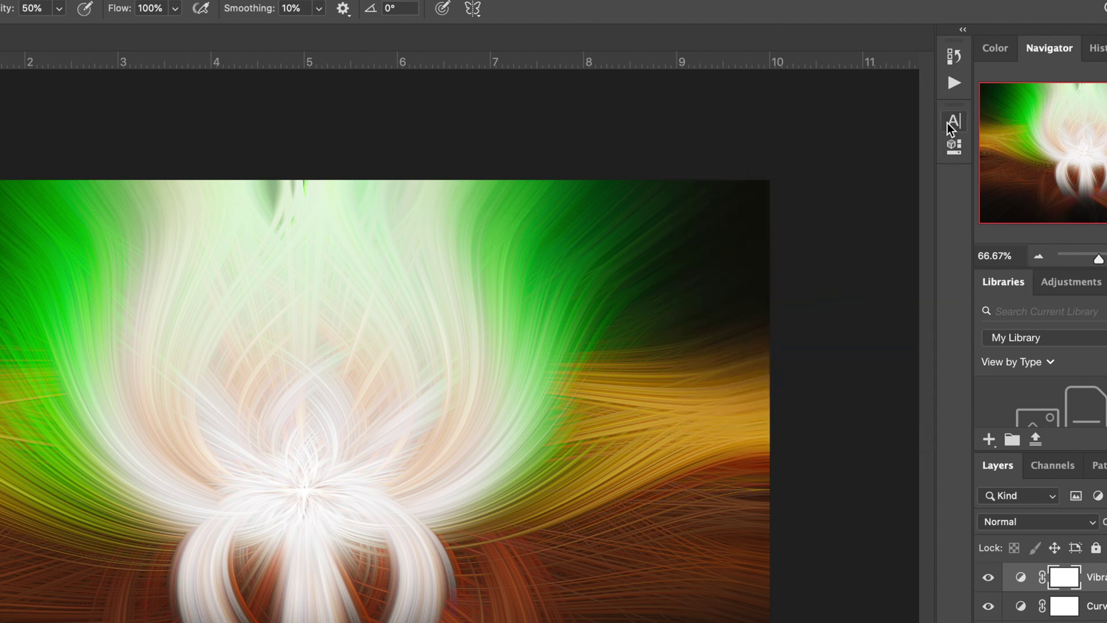
pyautogui.click(953, 82)
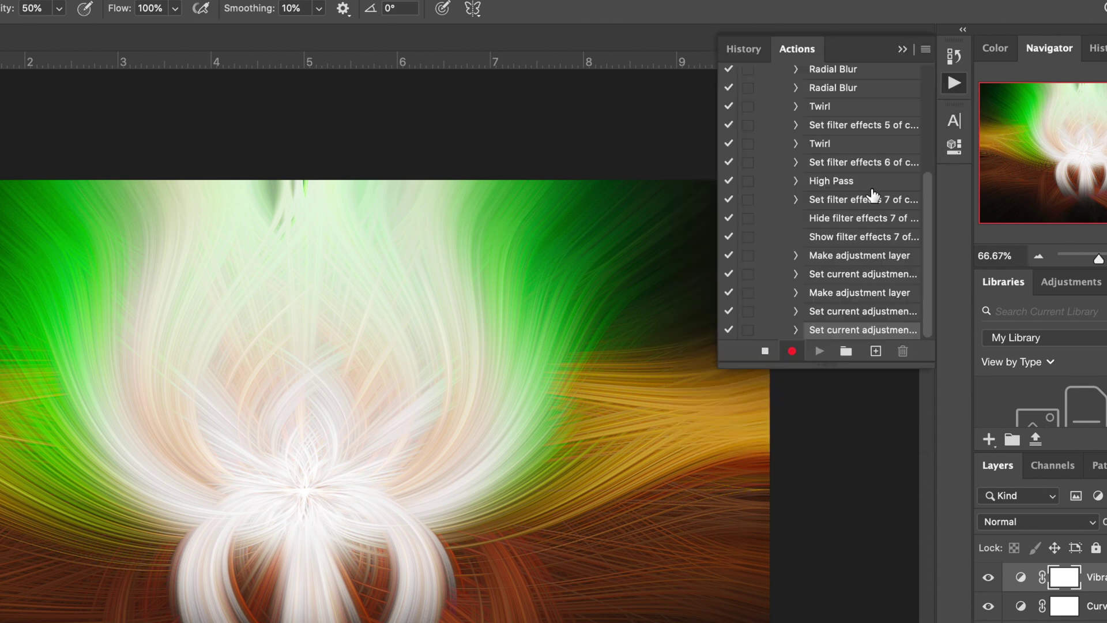
pyautogui.click(765, 351)
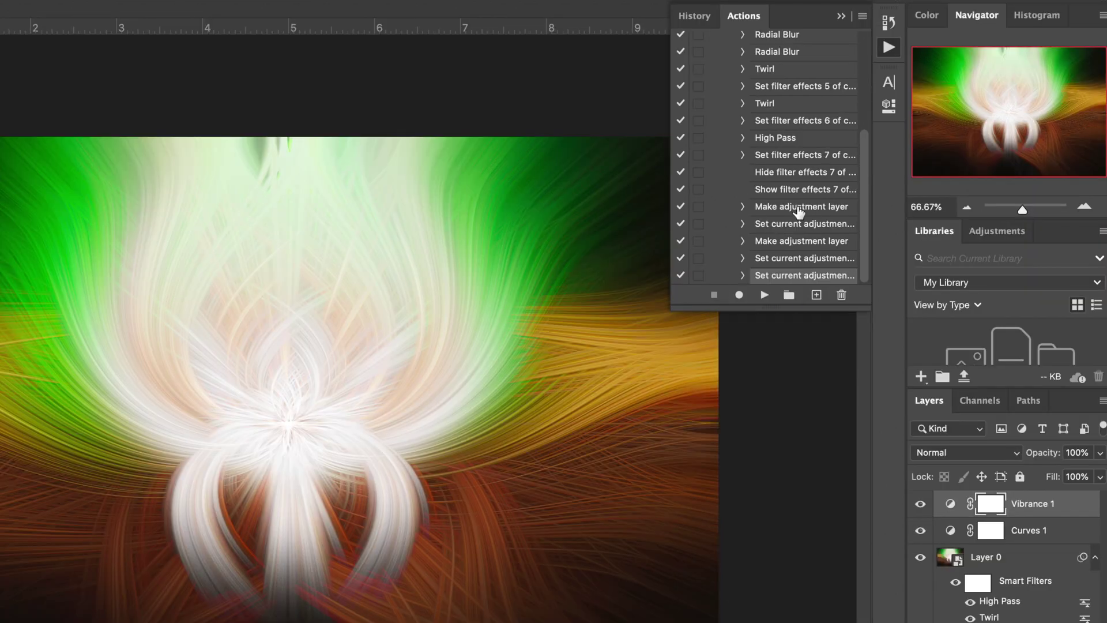
pyautogui.scroll(5, 798, 212)
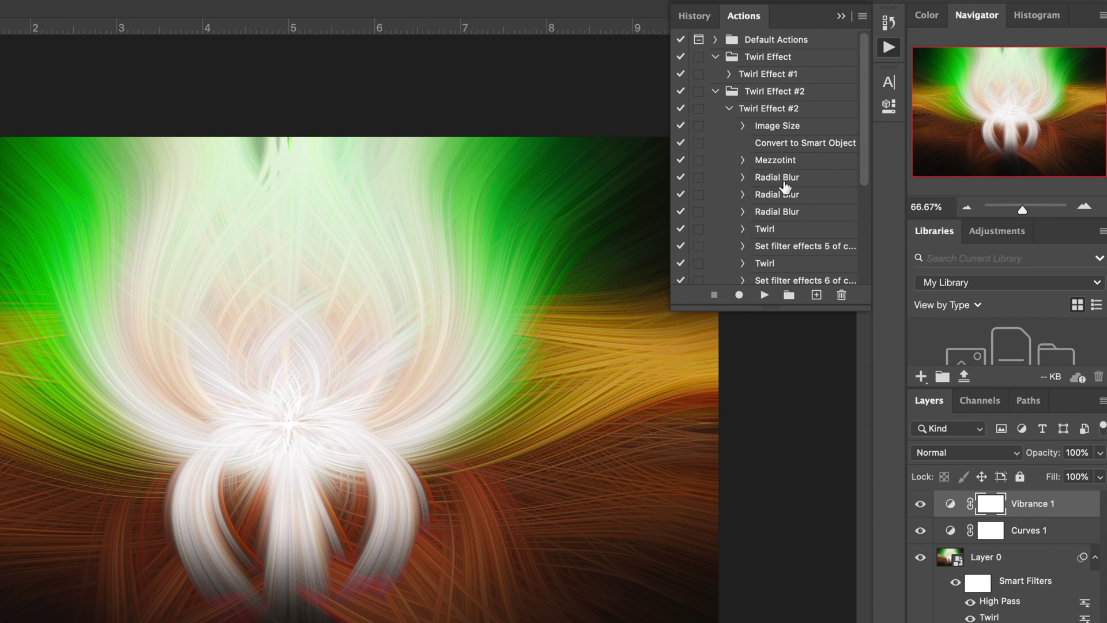
pyautogui.scroll(-5, 785, 190)
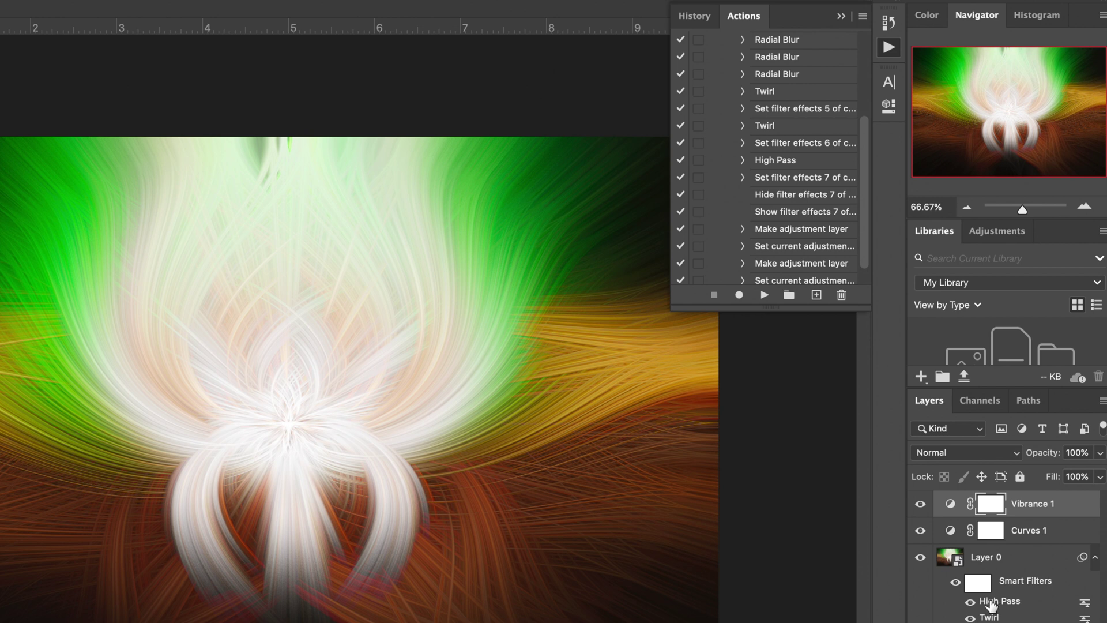
# Delete the Show filter effects and Hide filter effects steps from Twirl Effect #2
pyautogui.click(789, 216)
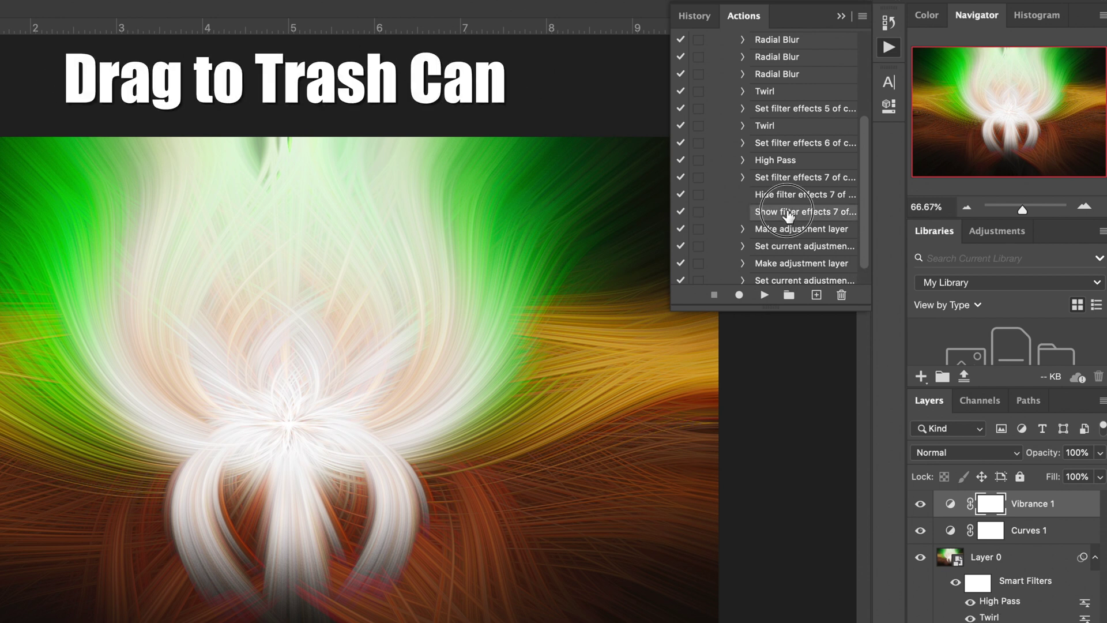
pyautogui.moveTo(788, 216); pyautogui.dragTo(841, 294)
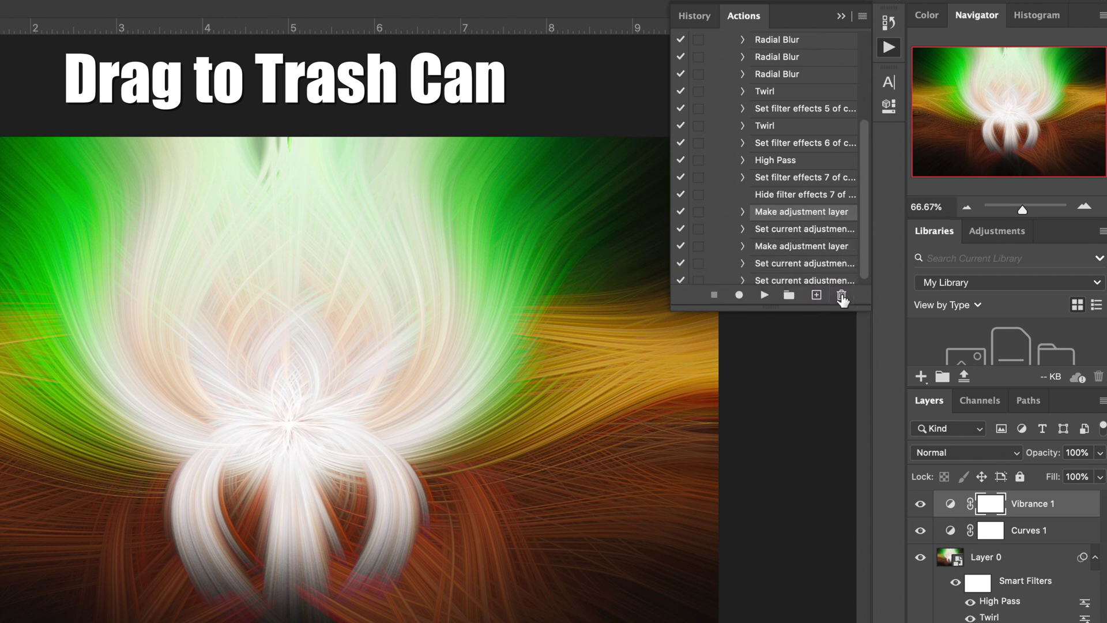
pyautogui.click(792, 195)
pyautogui.moveTo(792, 195); pyautogui.dragTo(840, 295)
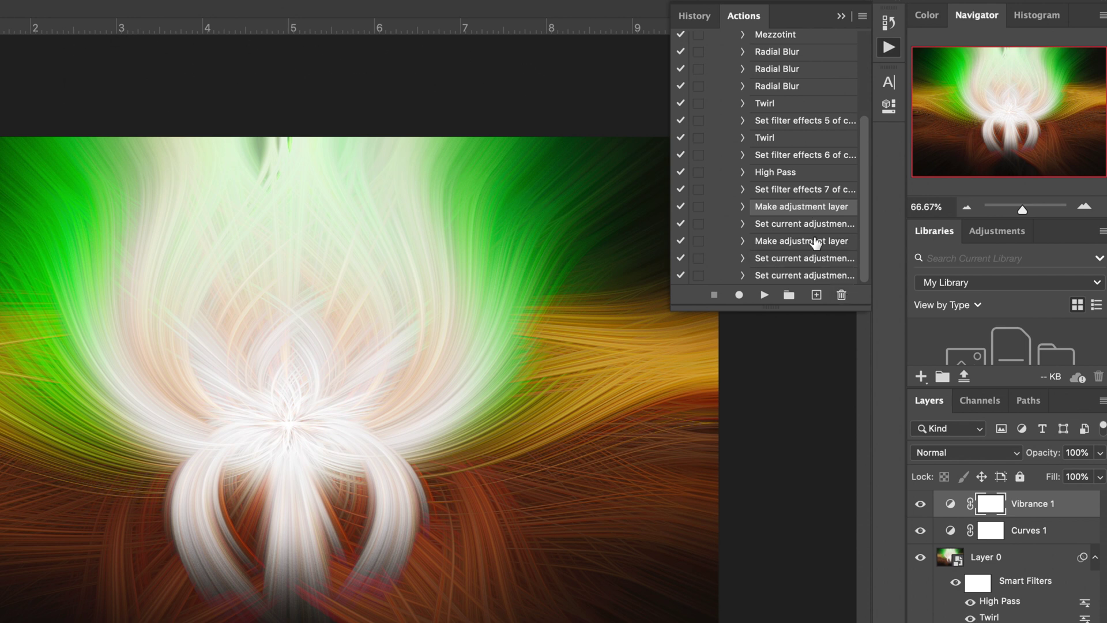
pyautogui.scroll(5, 798, 207)
pyautogui.scroll(-5, 794, 208)
pyautogui.scroll(3, 796, 198)
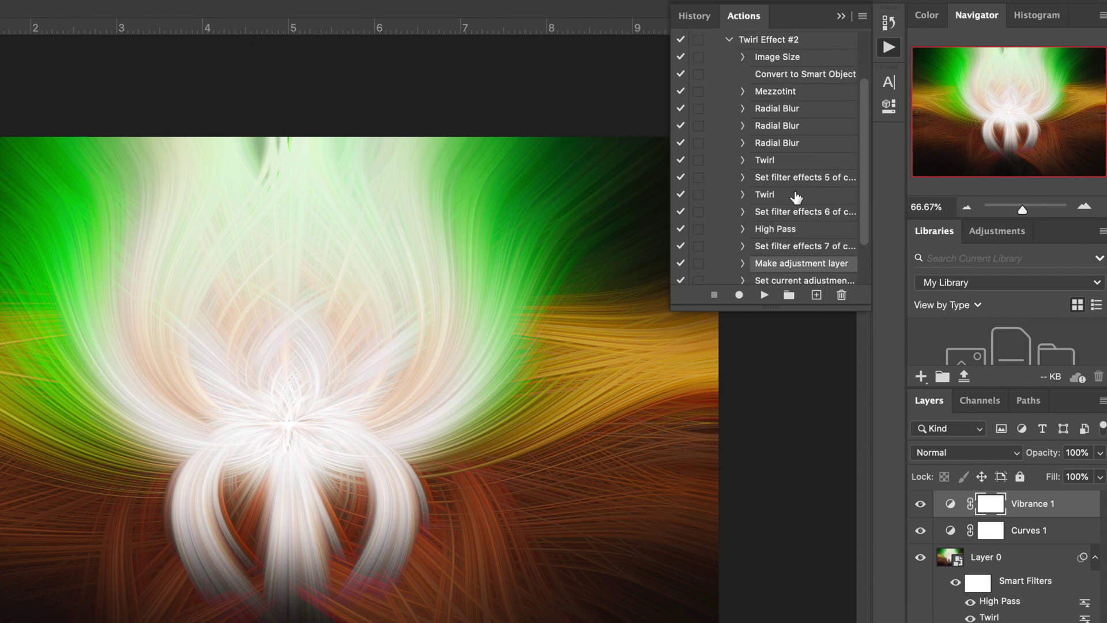
pyautogui.scroll(-3, 796, 197)
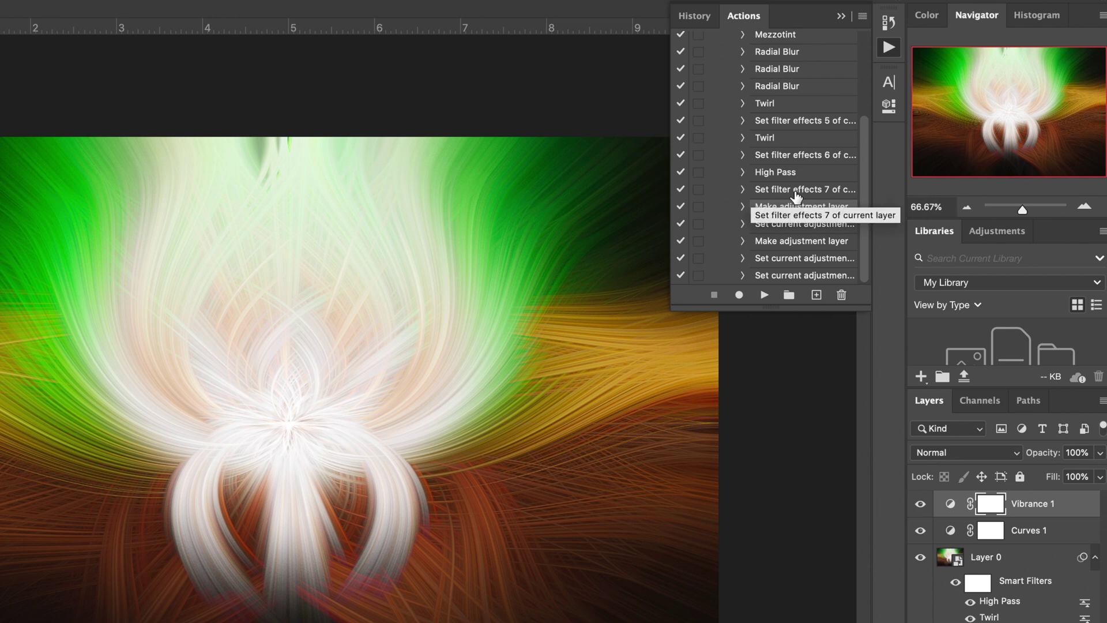
pyautogui.scroll(5, 796, 198)
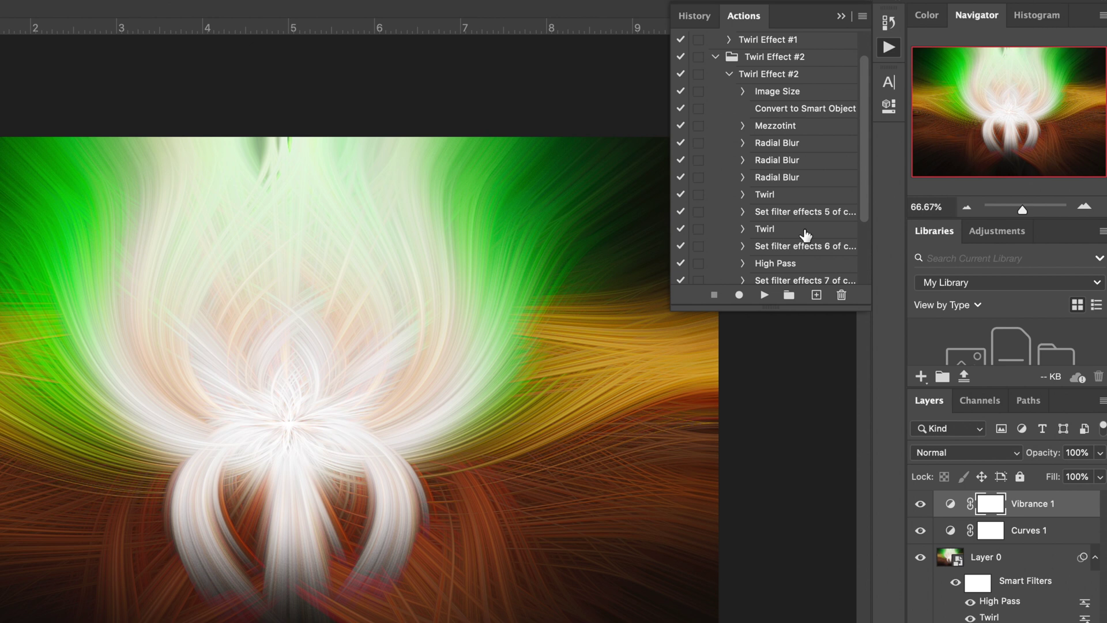
pyautogui.scroll(-5, 789, 218)
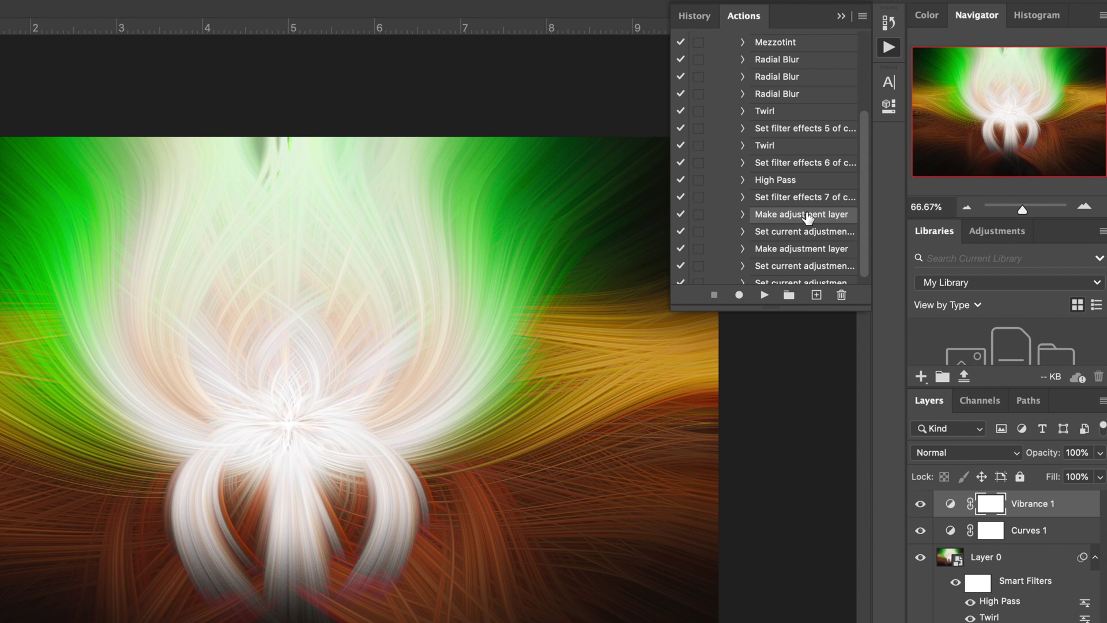
pyautogui.scroll(3, 804, 196)
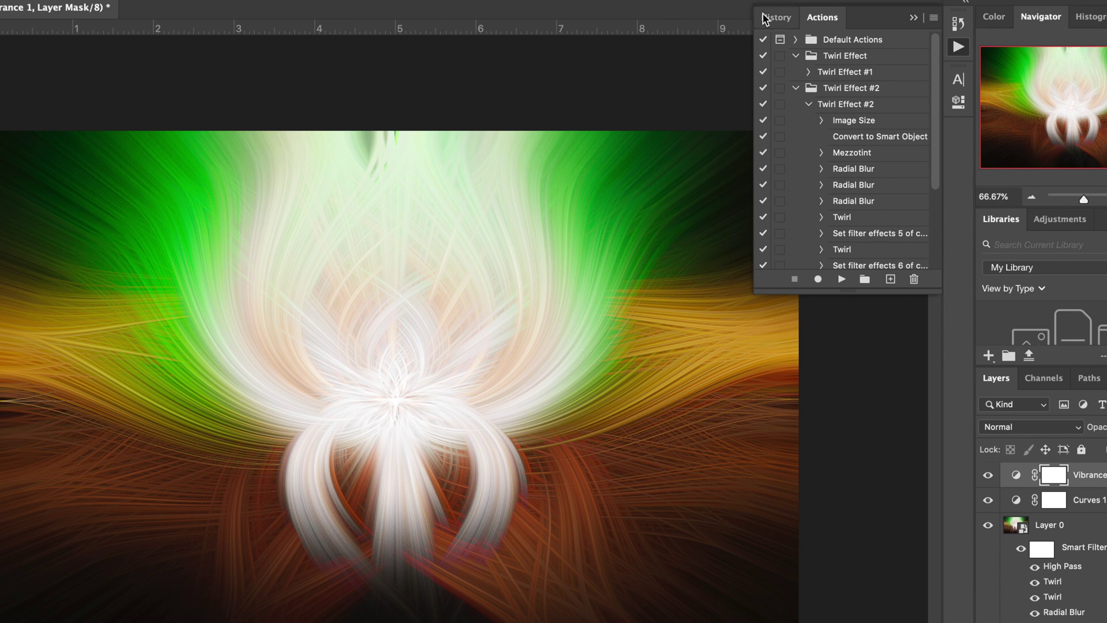
# Revert the photo to its original DSC00494.ARW state from History
pyautogui.click(776, 16)
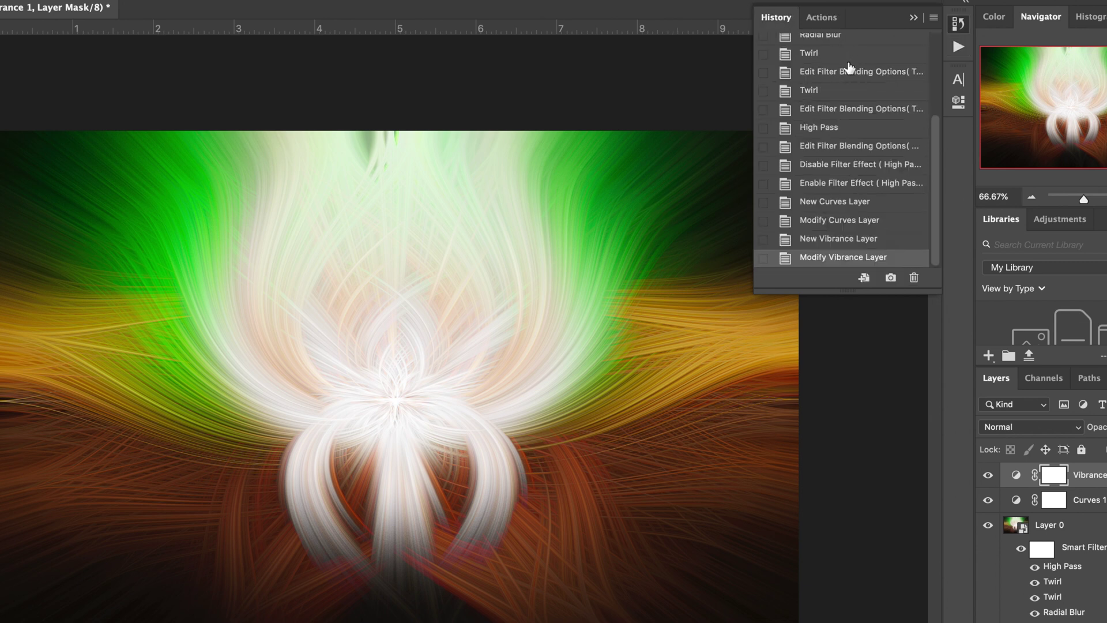
pyautogui.scroll(5, 848, 67)
pyautogui.click(830, 45)
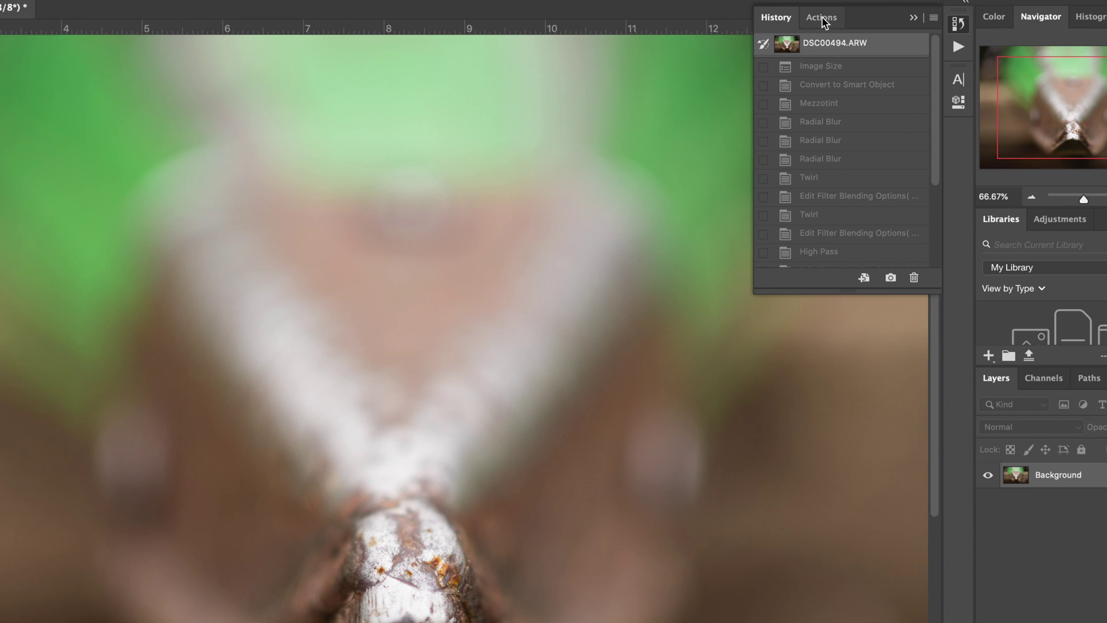
# Play the Twirl Effect #2 action to rebuild the twirl abstract
pyautogui.click(825, 19)
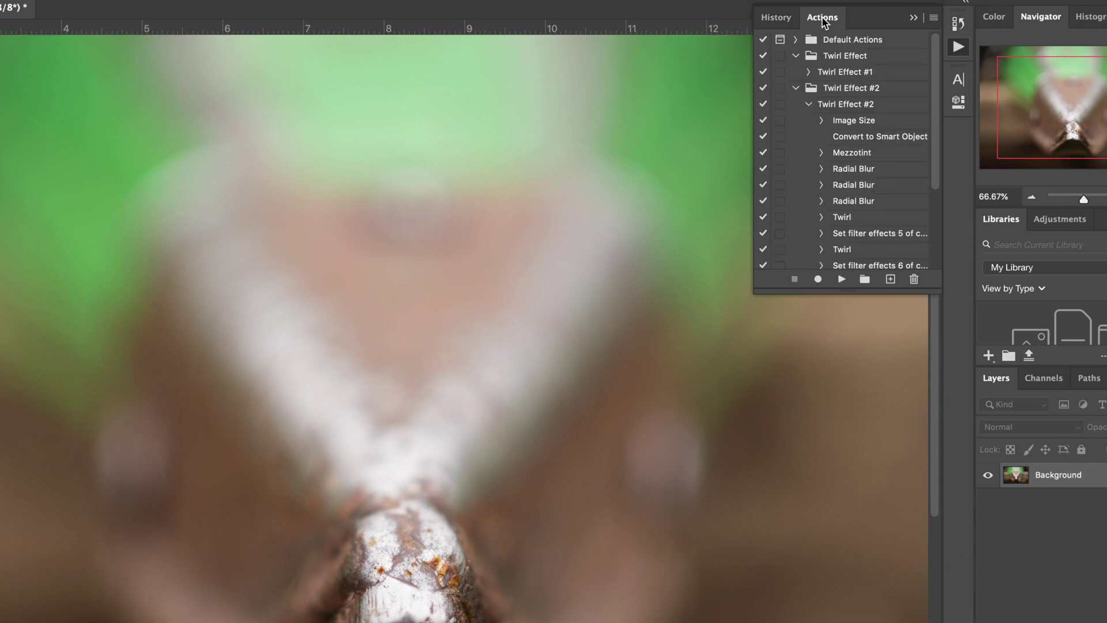
pyautogui.click(845, 105)
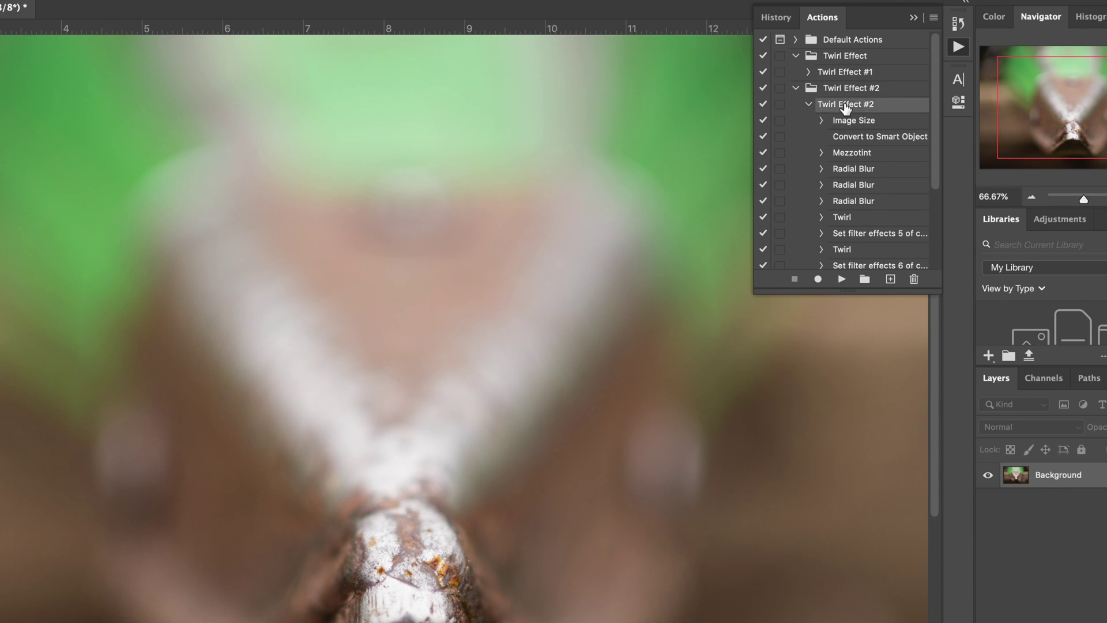
pyautogui.click(841, 281)
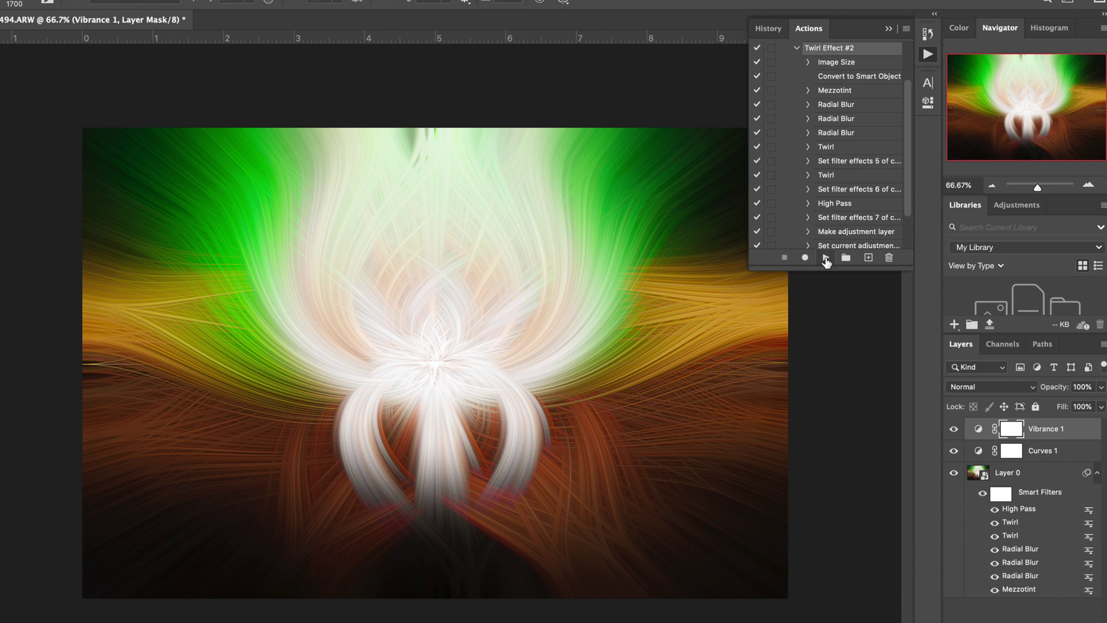
pyautogui.scroll(-3, 829, 211)
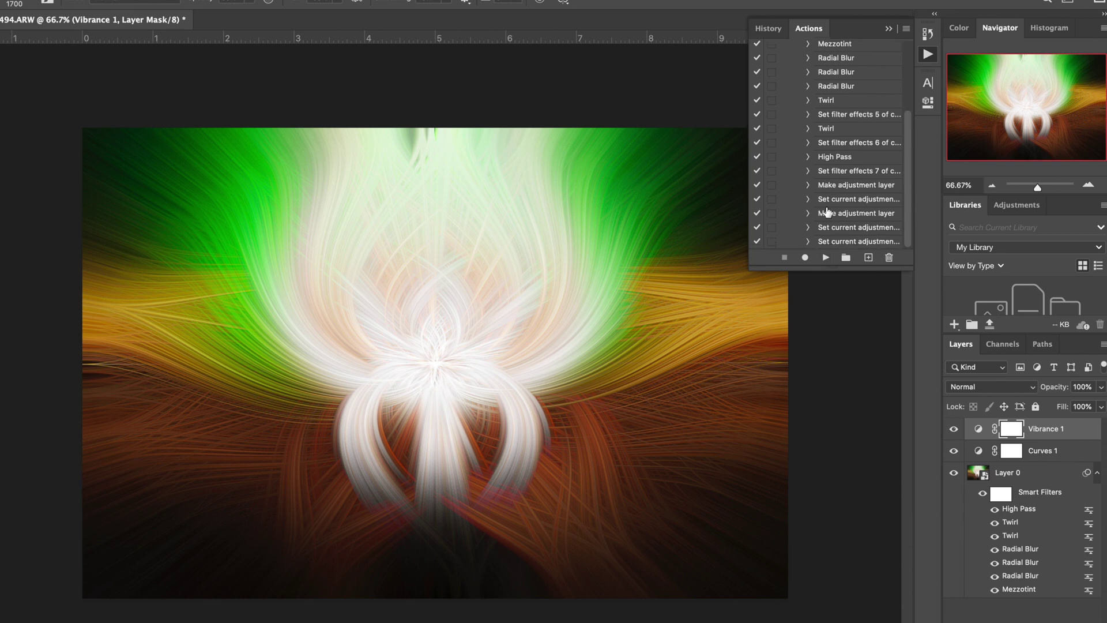
pyautogui.scroll(4, 827, 212)
pyautogui.scroll(1, 827, 212)
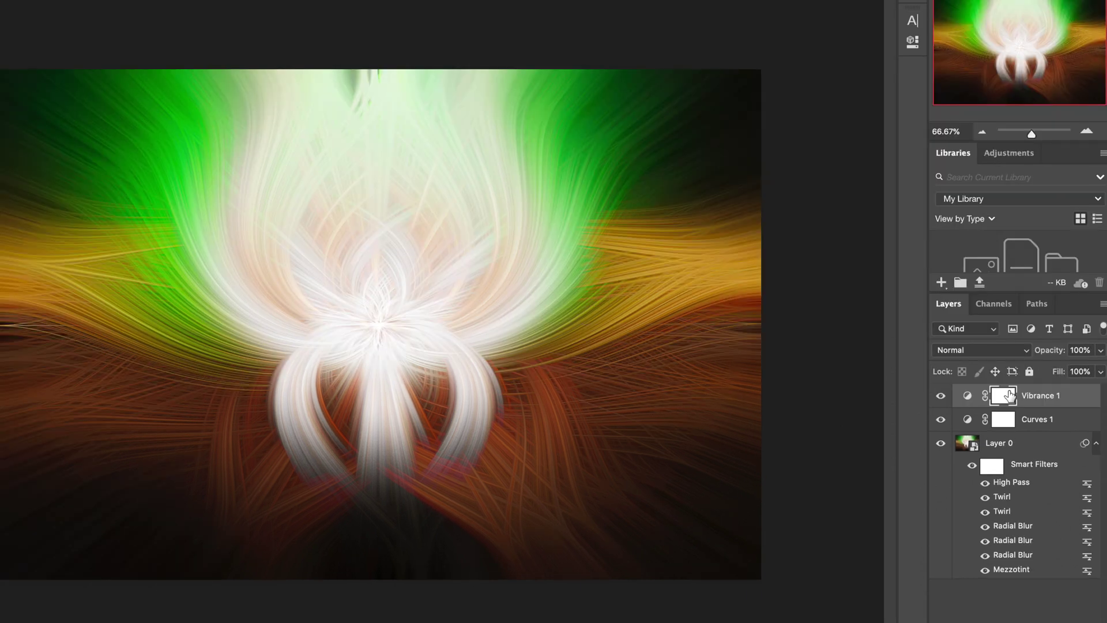
# Set the first Twirl smart filter's angle to -50
pyautogui.click(1004, 511)
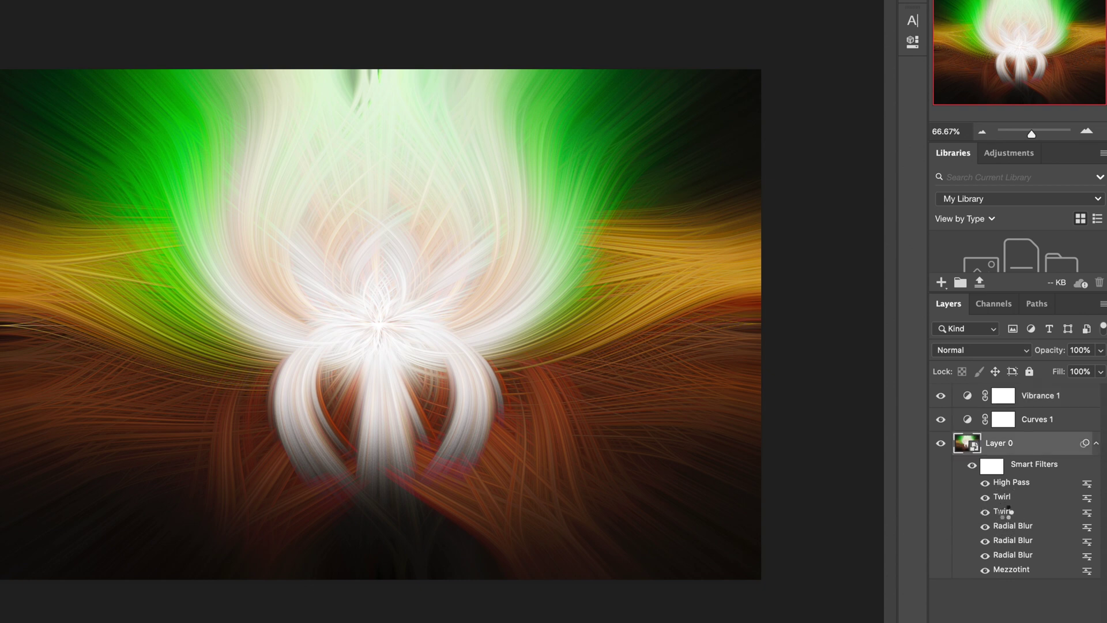
pyautogui.doubleClick(1004, 512)
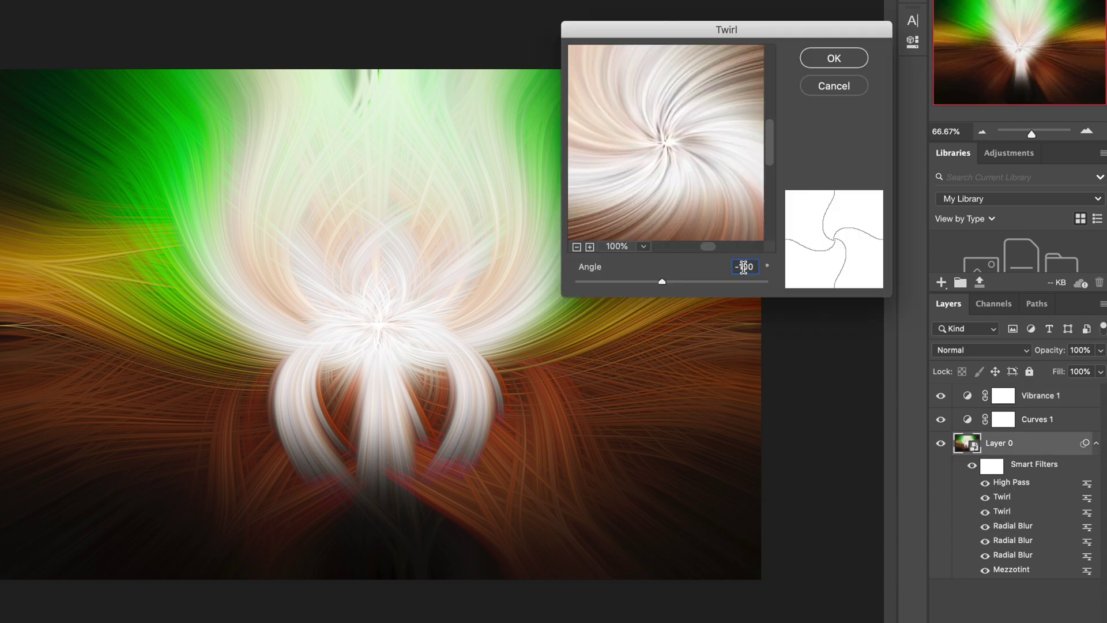
pyautogui.write('-50')
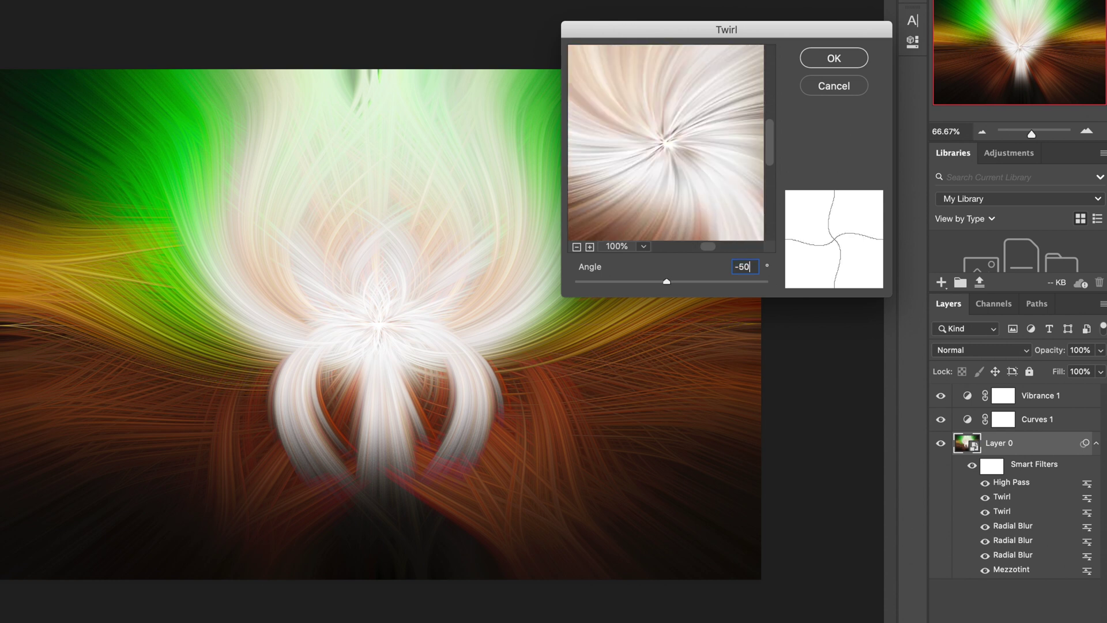
pyautogui.press('Return')
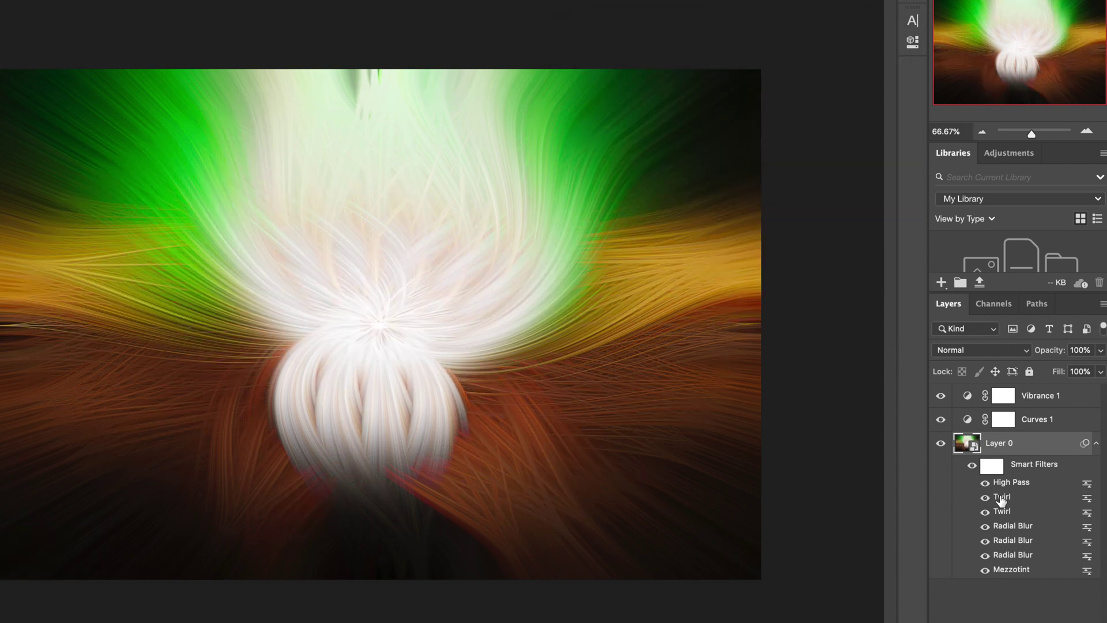
# Set the other Twirl smart filter's angle to 50, then raise it to 150
pyautogui.moveTo(1002, 500)
pyautogui.mouseDown()
pyautogui.moveTo(1008, 510)
pyautogui.moveTo(1003, 499)
pyautogui.mouseUp()
pyautogui.doubleClick(1003, 499)
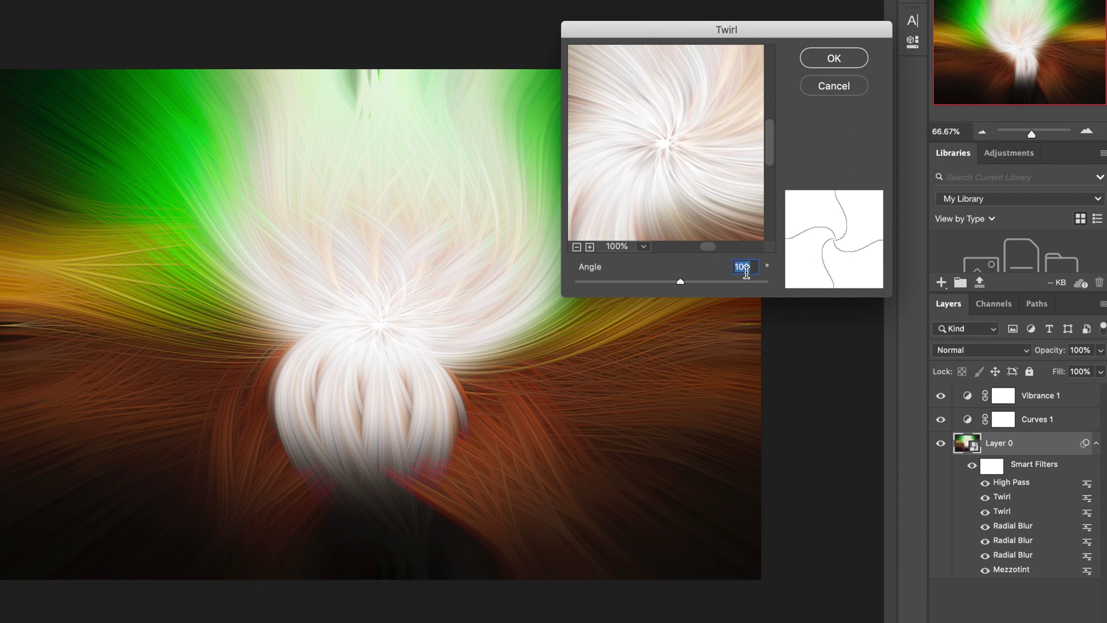
pyautogui.write('50')
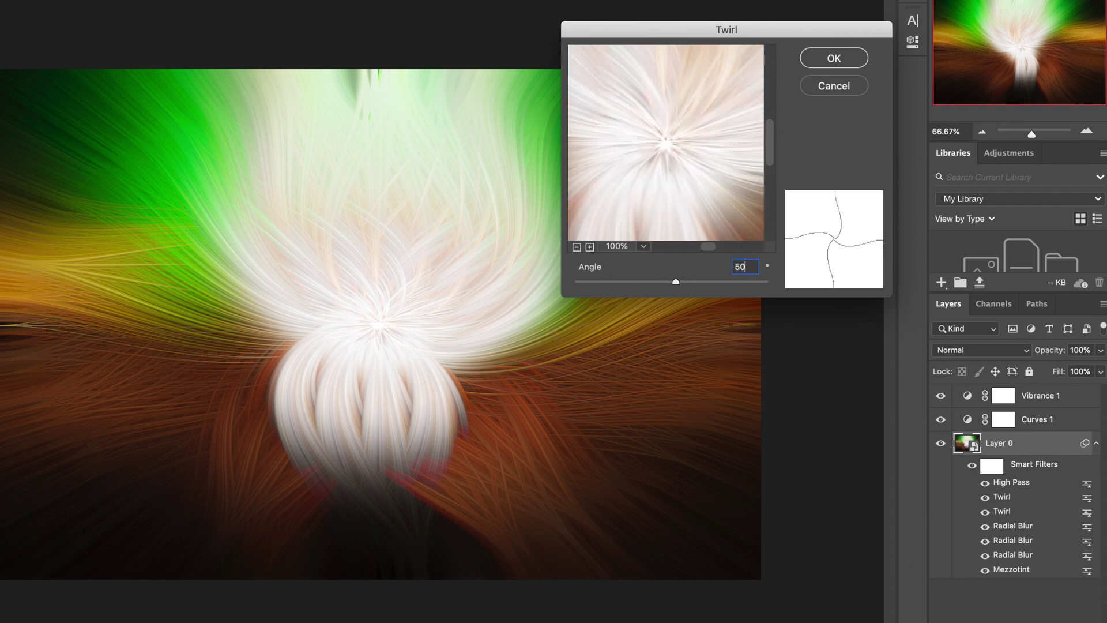
pyautogui.click(829, 61)
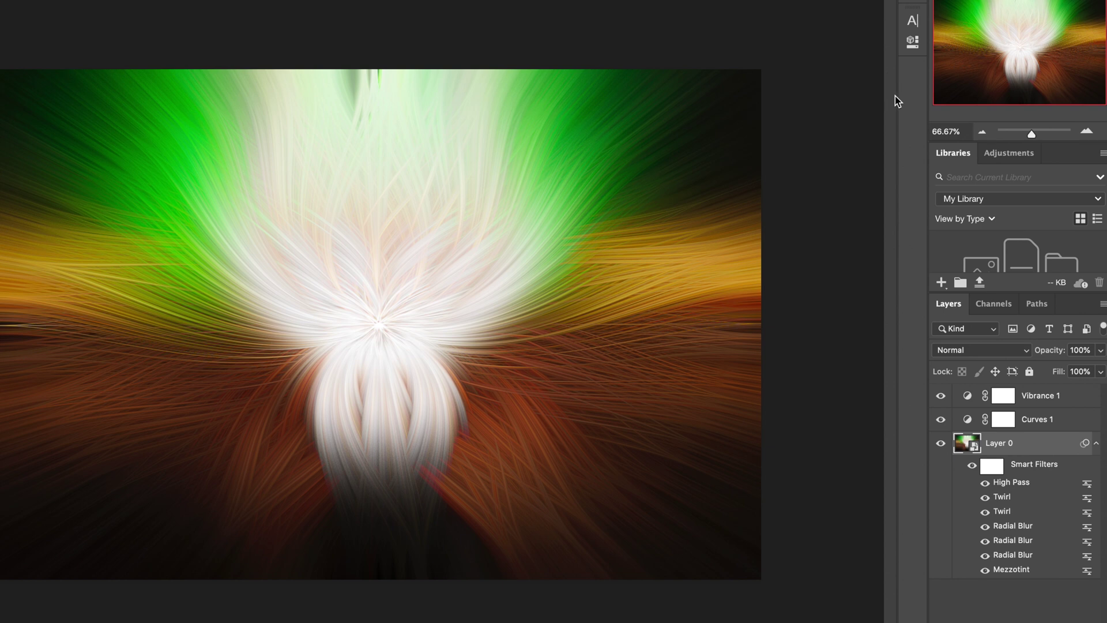
pyautogui.doubleClick(1006, 497)
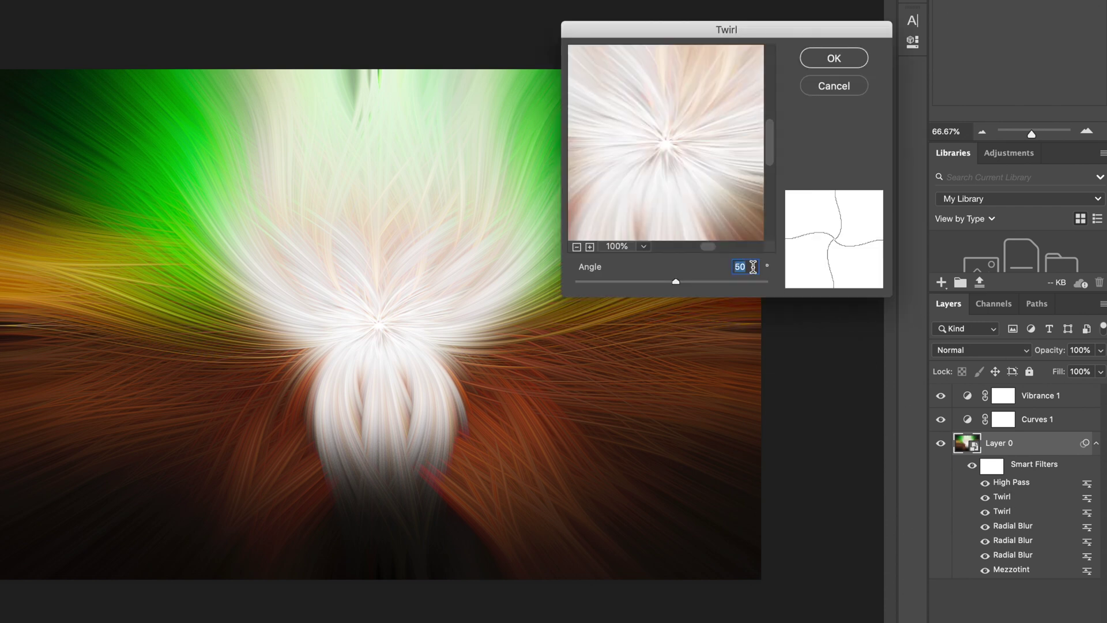
pyautogui.write('15')
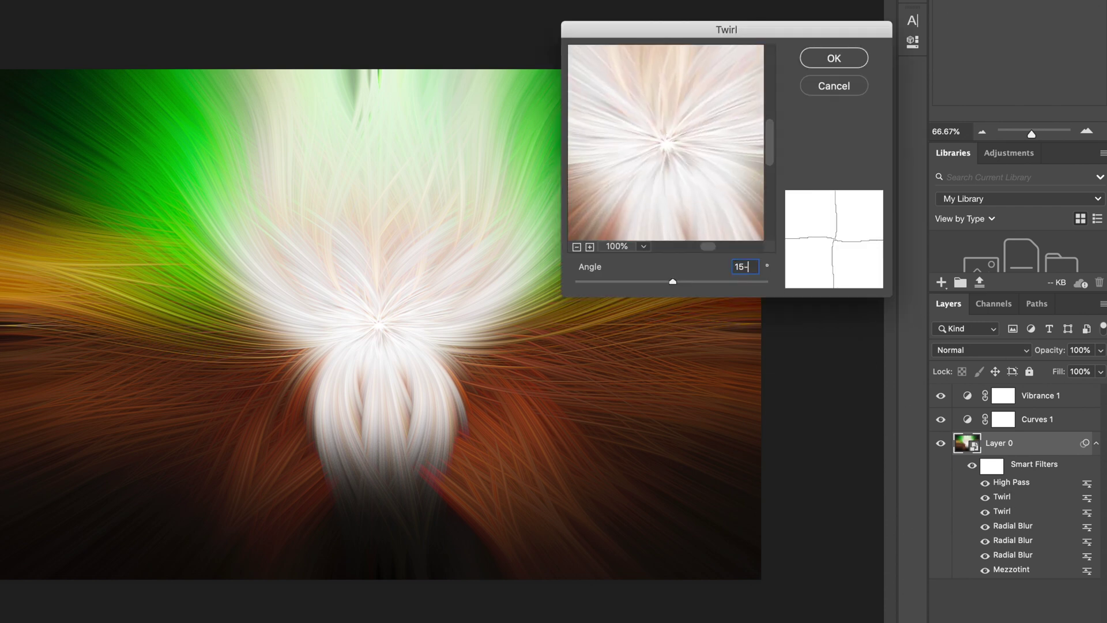
pyautogui.write('0')
pyautogui.press('Return')
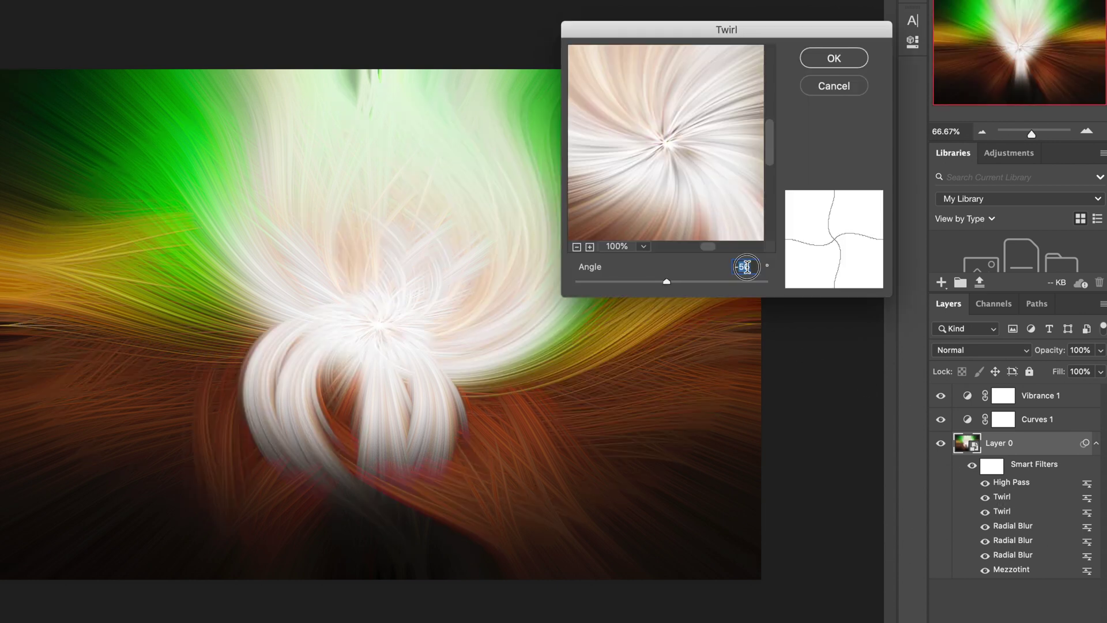
pyautogui.press('Return')
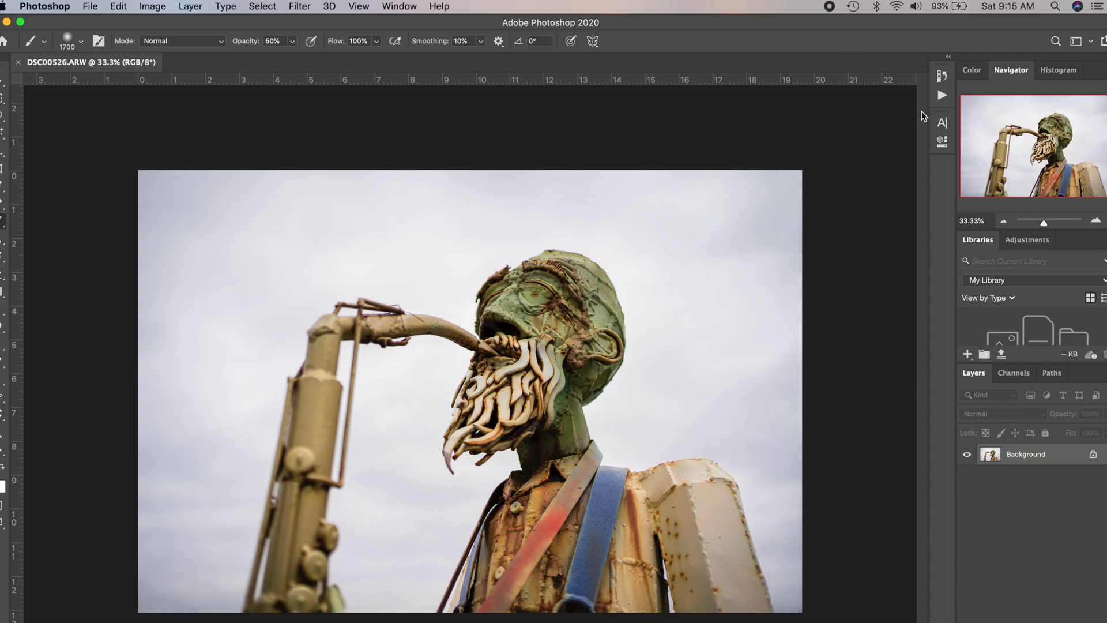
# Play the Twirl Effect #2 action on the saxophone sculpture photo
pyautogui.click(941, 95)
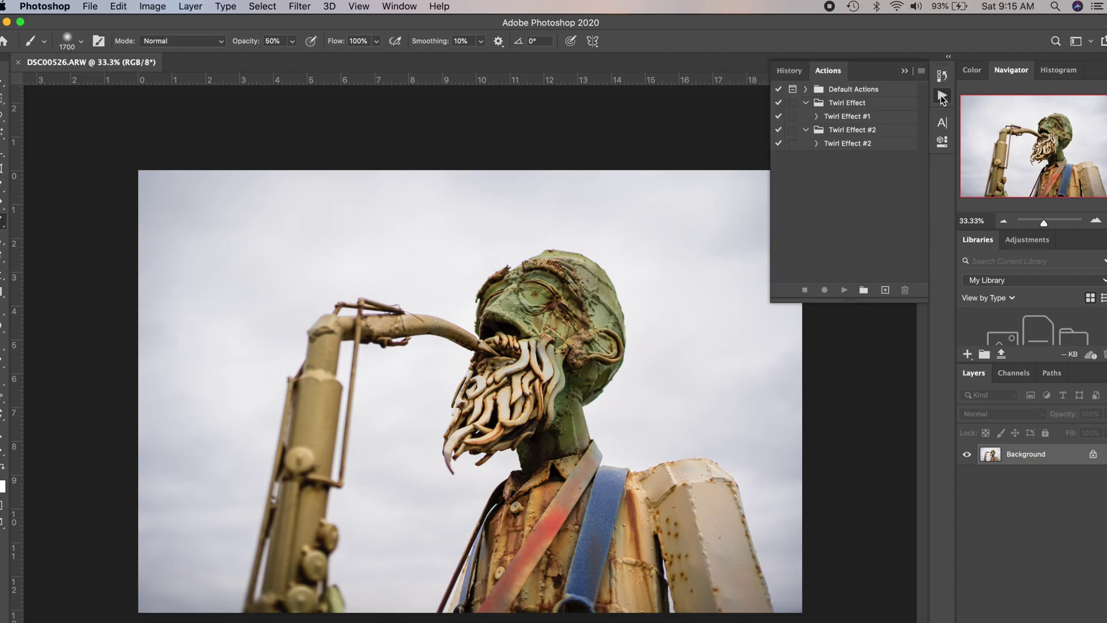
pyautogui.click(842, 143)
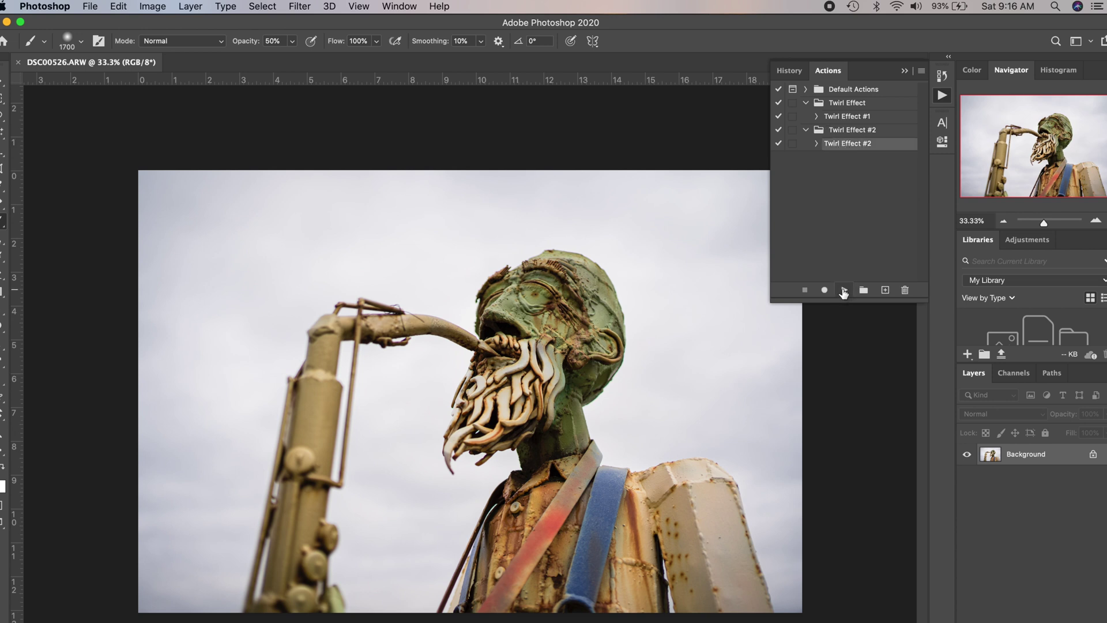
pyautogui.click(843, 290)
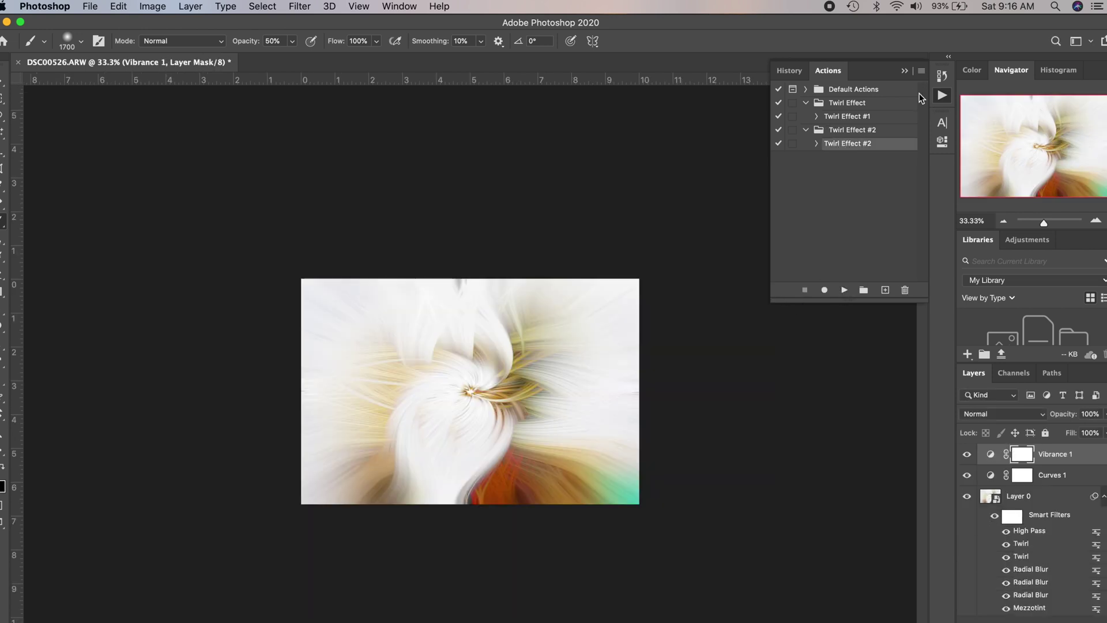
pyautogui.scroll(3, 494, 395)
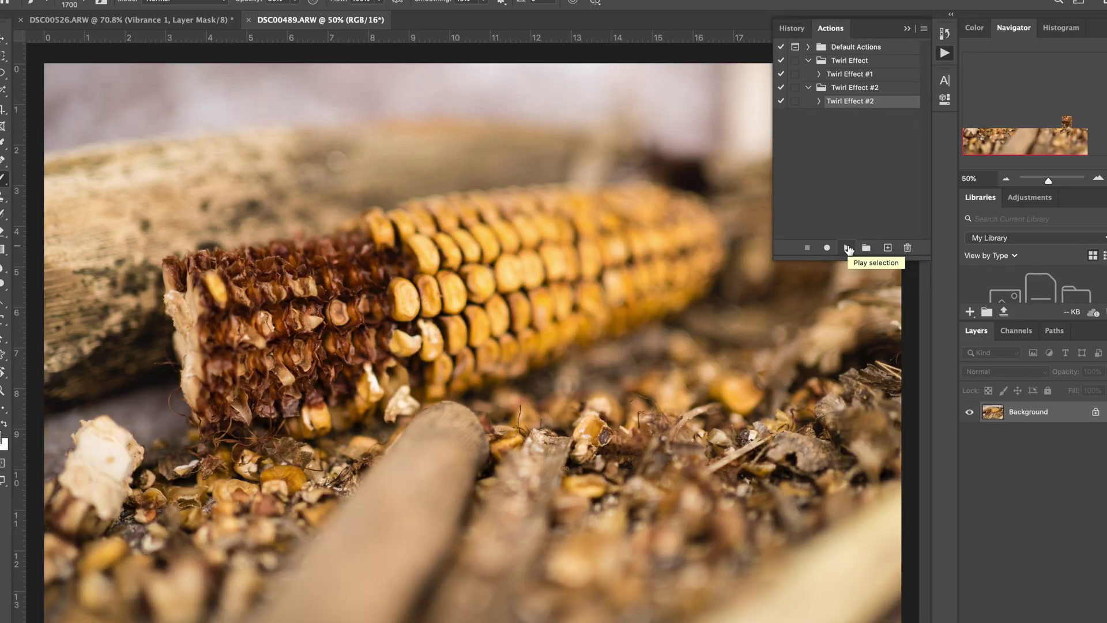
# Play Twirl Effect #2 on the dried corn photo DSC00489.ARW
pyautogui.click(847, 247)
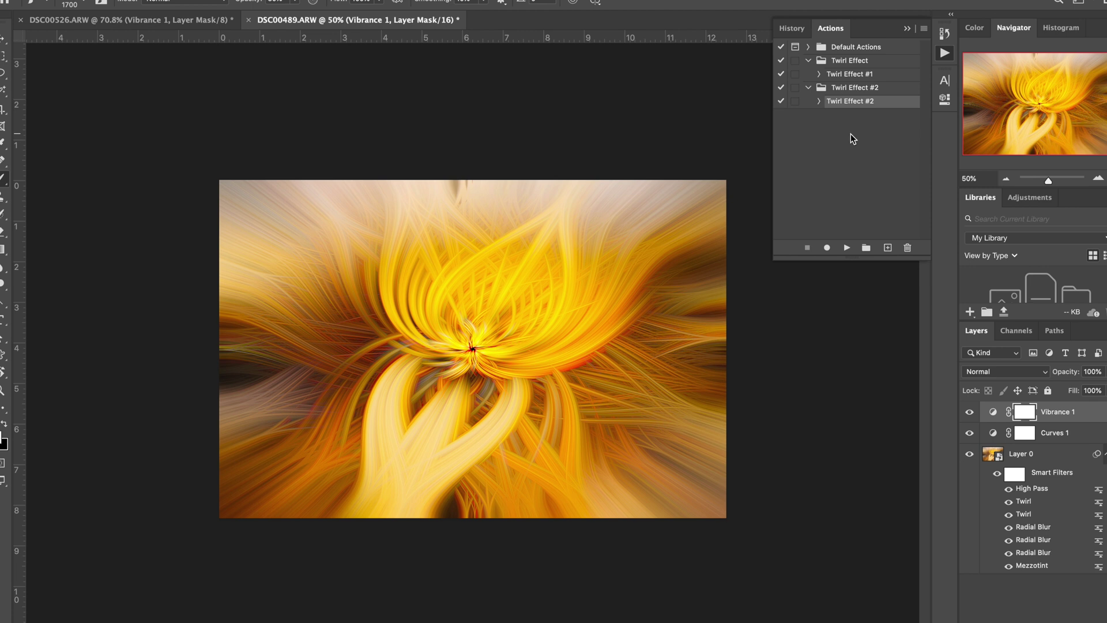
pyautogui.scroll(3, 766, 244)
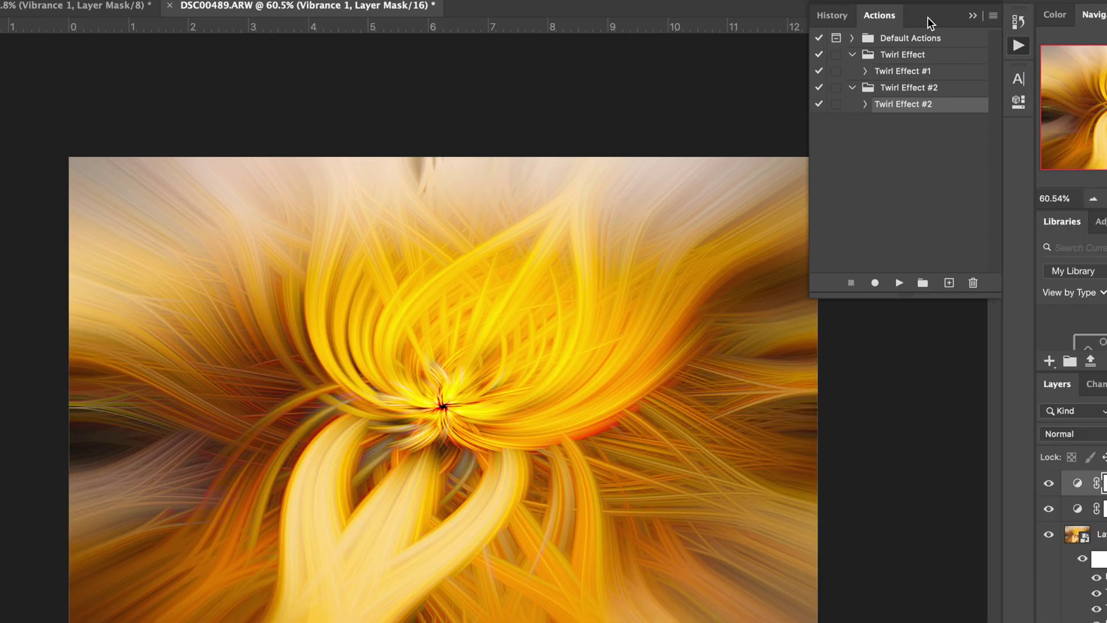
# Load the Special Effects.atn action set from the Actions panel menu
pyautogui.click(993, 17)
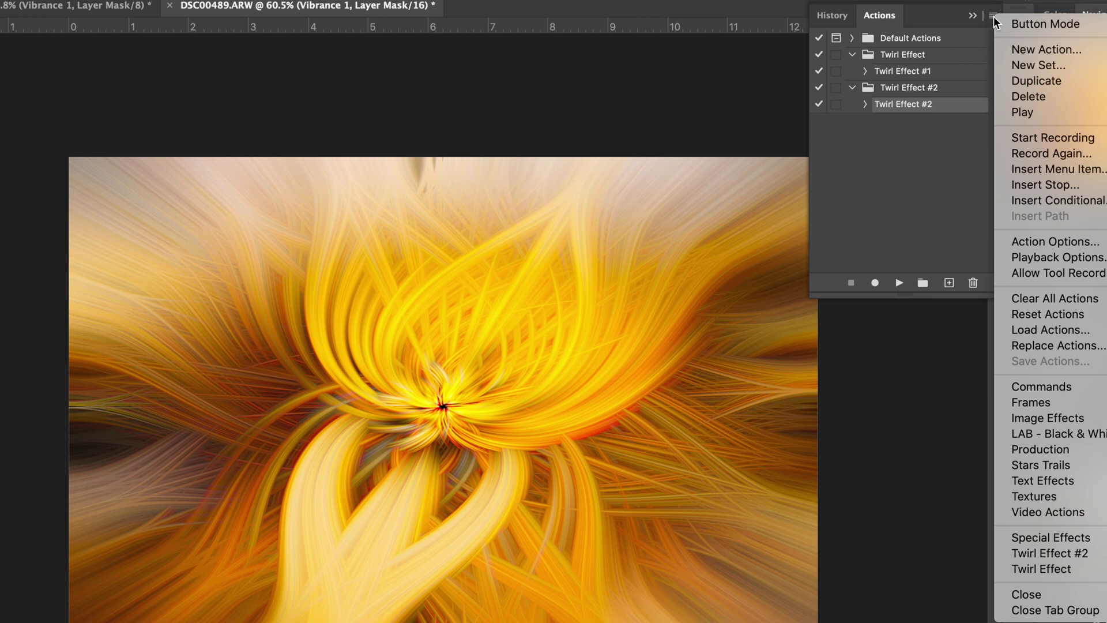
pyautogui.click(1046, 330)
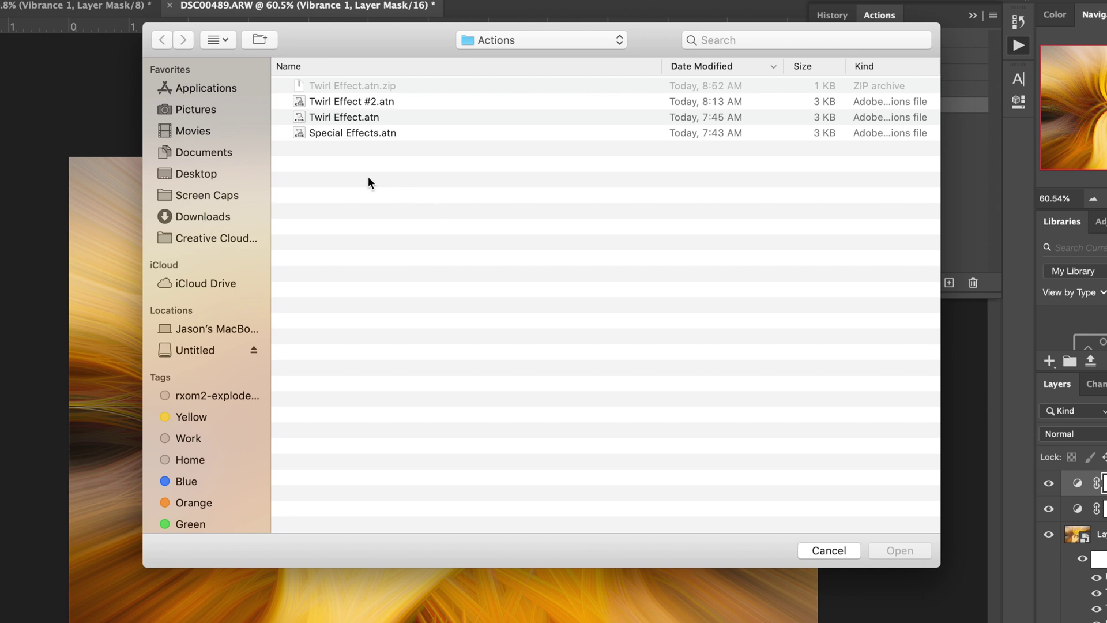
pyautogui.click(349, 133)
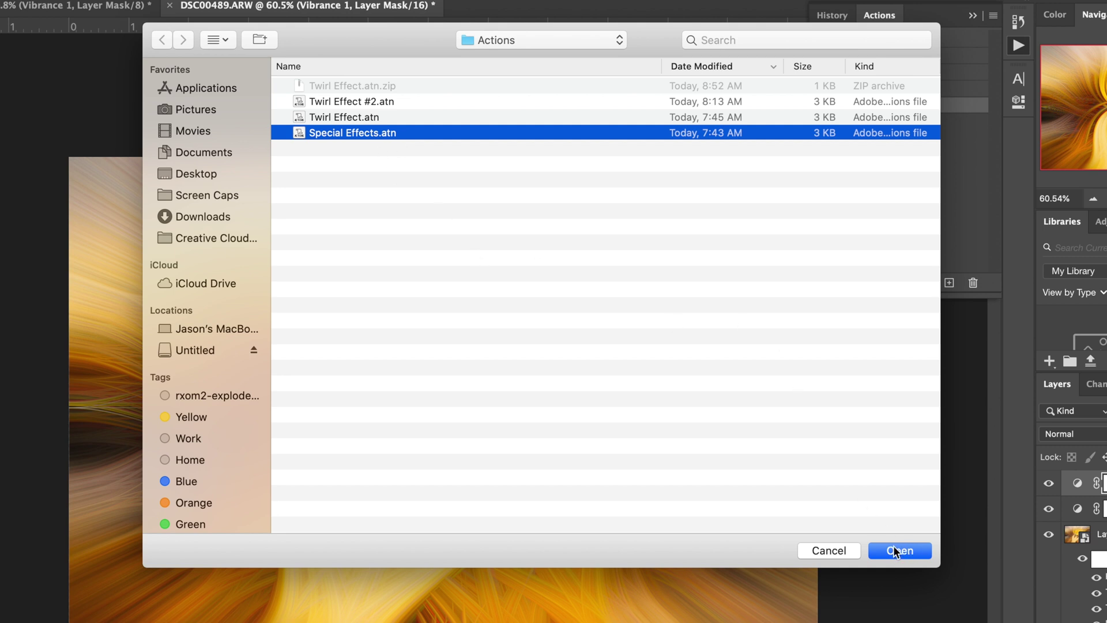
pyautogui.click(911, 545)
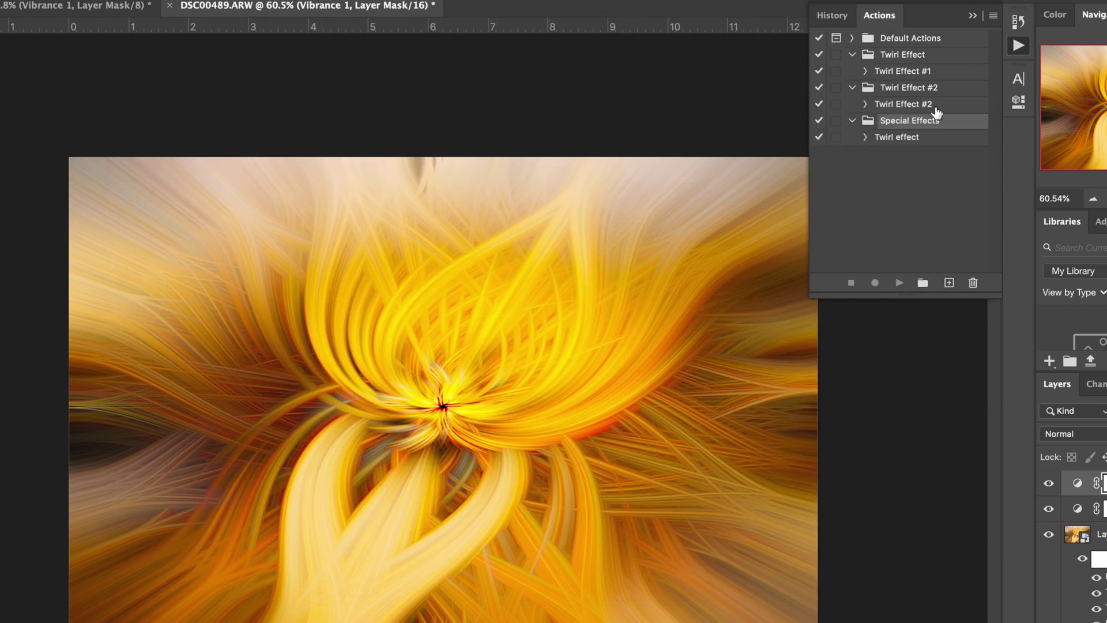